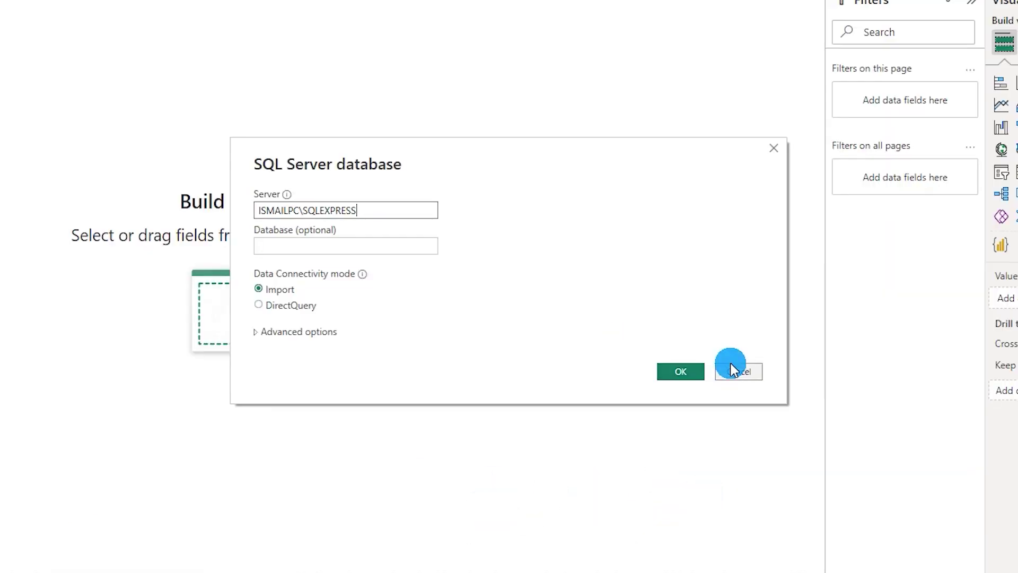
Connect to SQL Server, expand the PowerBI database and load the Bike_Trip_data table
{"action": "left_click", "coordinate": [677, 370]}
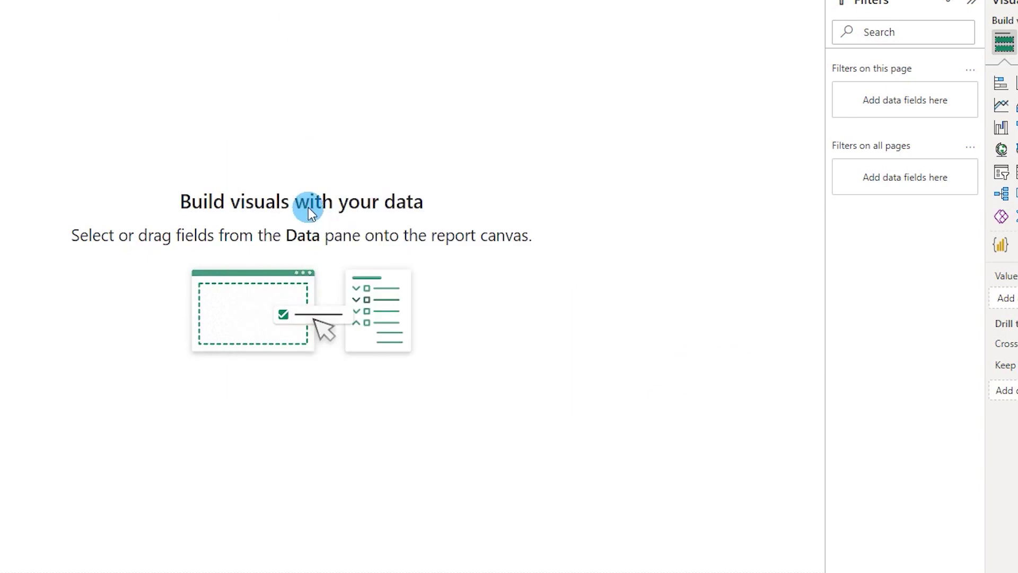
{"action": "left_click", "coordinate": [196, 144]}
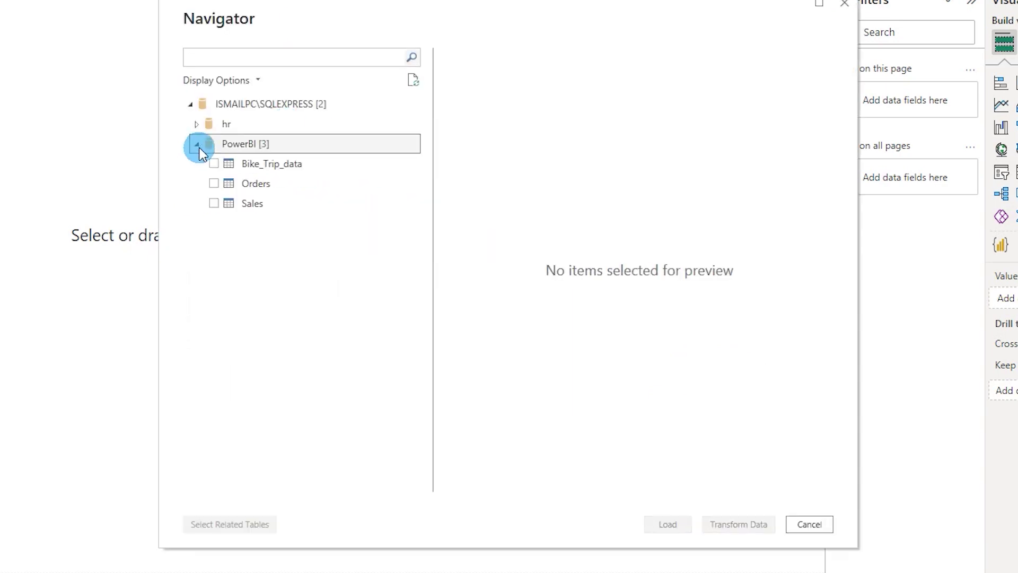
{"action": "left_click", "coordinate": [214, 163]}
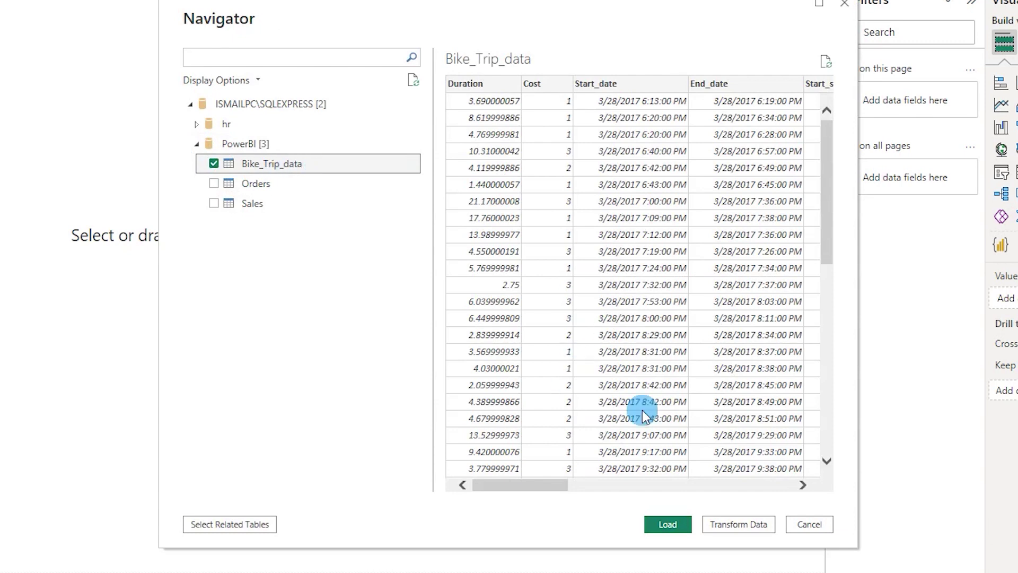
{"action": "left_click", "coordinate": [667, 525]}
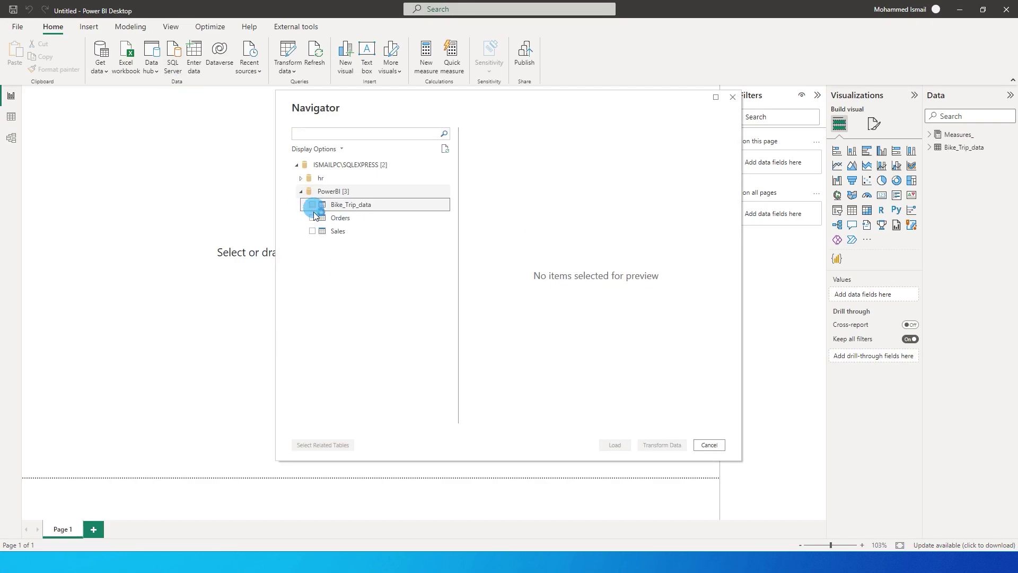
Load Bike_Trip_data again, adding Bike_Trip_data (2) to the model
{"action": "left_click", "coordinate": [324, 205]}
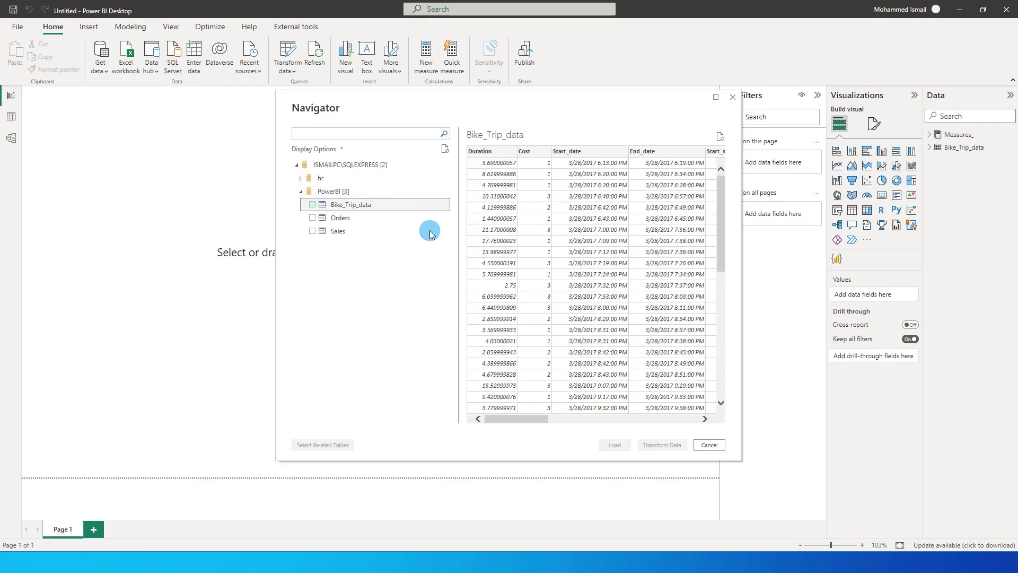
{"action": "left_click", "coordinate": [313, 205]}
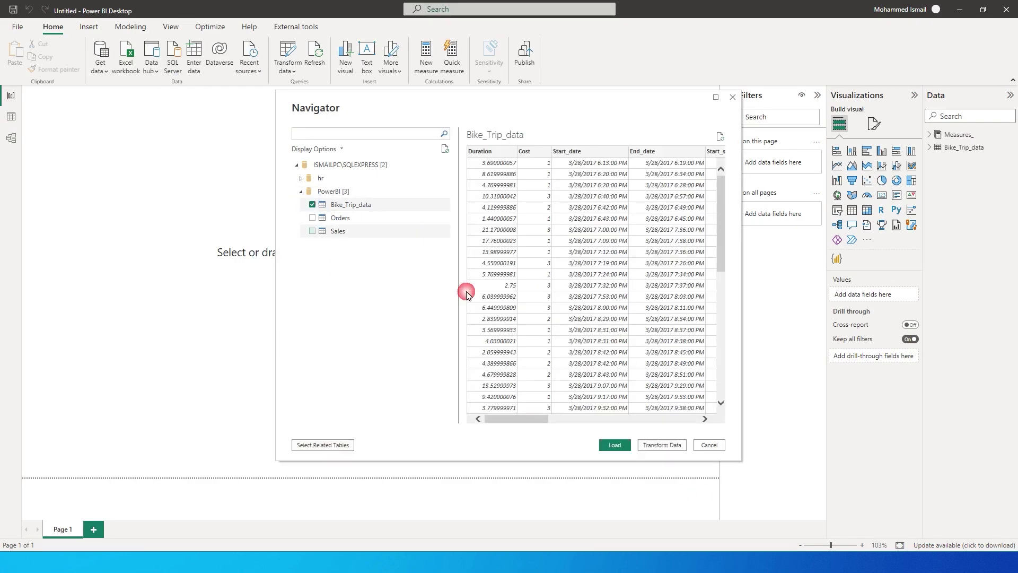
{"action": "left_click", "coordinate": [614, 450]}
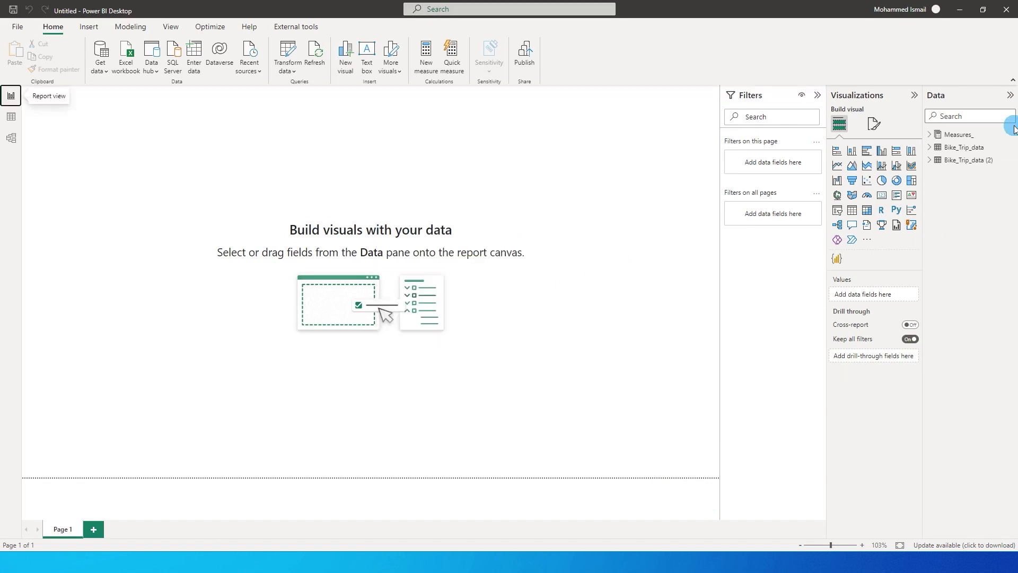
Rename Bike_Trip_data (2) to Bike_Trip_data_With_Transformation and edit its query in Power Query
{"action": "left_click", "coordinate": [987, 164]}
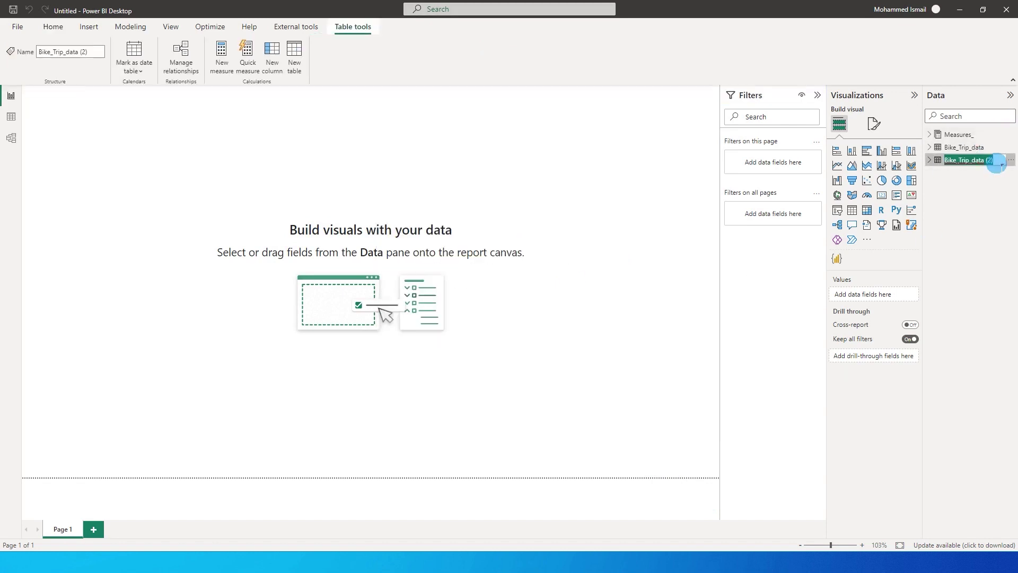
{"action": "double_click", "coordinate": [996, 164]}
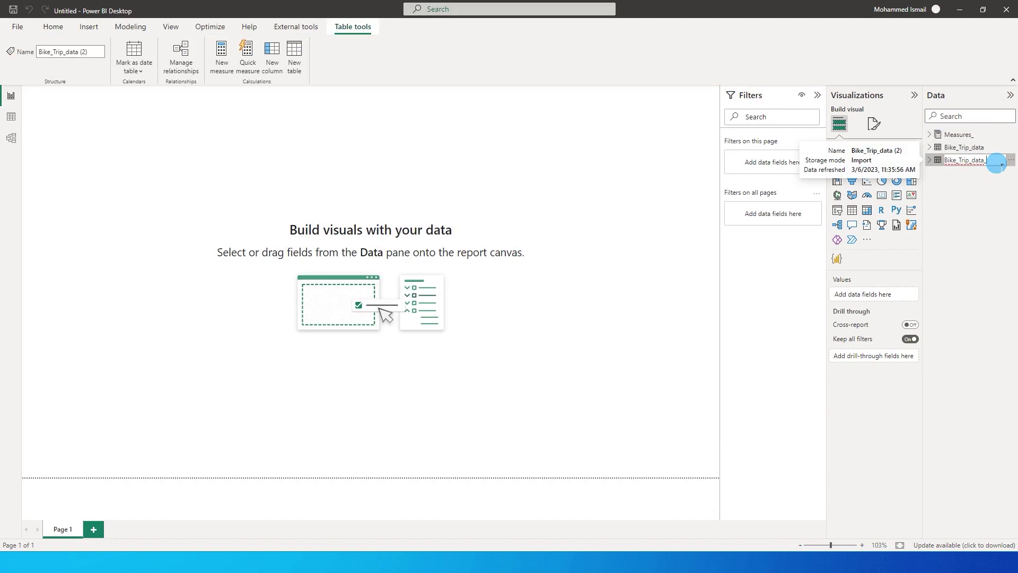
{"action": "type", "text": "Tr"}
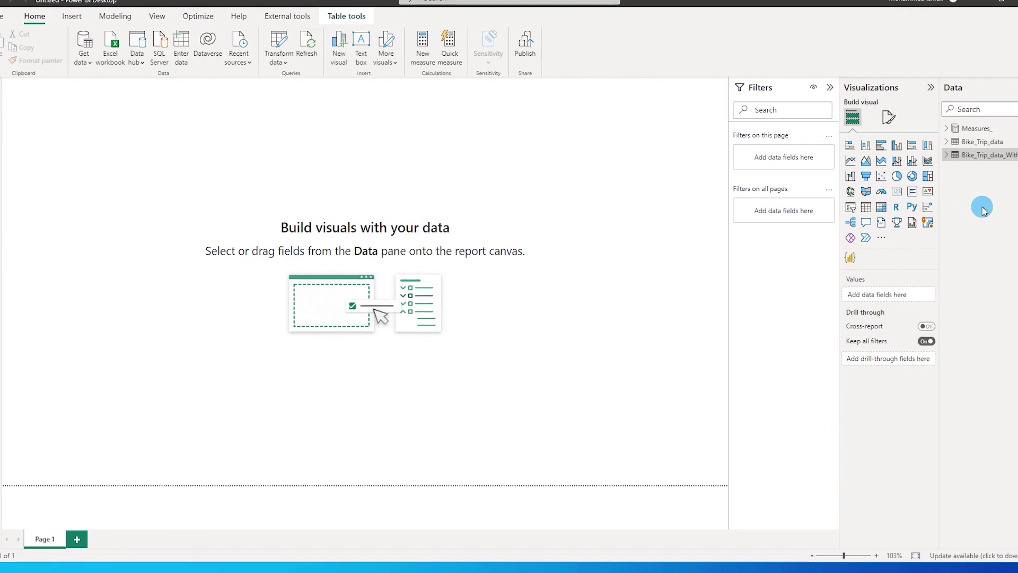
{"action": "right_click", "coordinate": [1005, 154]}
{"action": "left_click", "coordinate": [955, 217]}
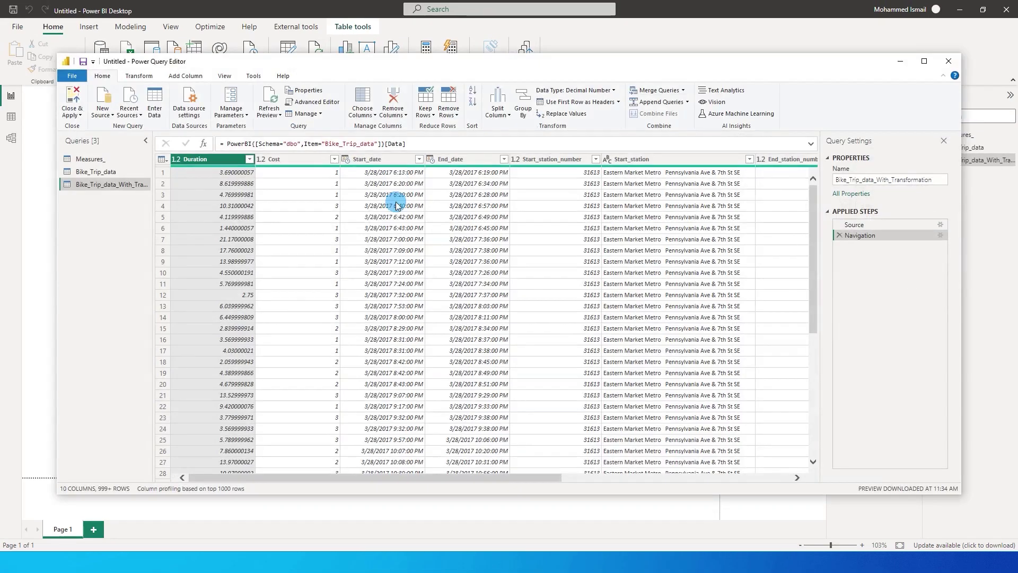
Maximize Power Query Editor and set the Duration column to Whole Number
{"action": "left_click", "coordinate": [924, 61]}
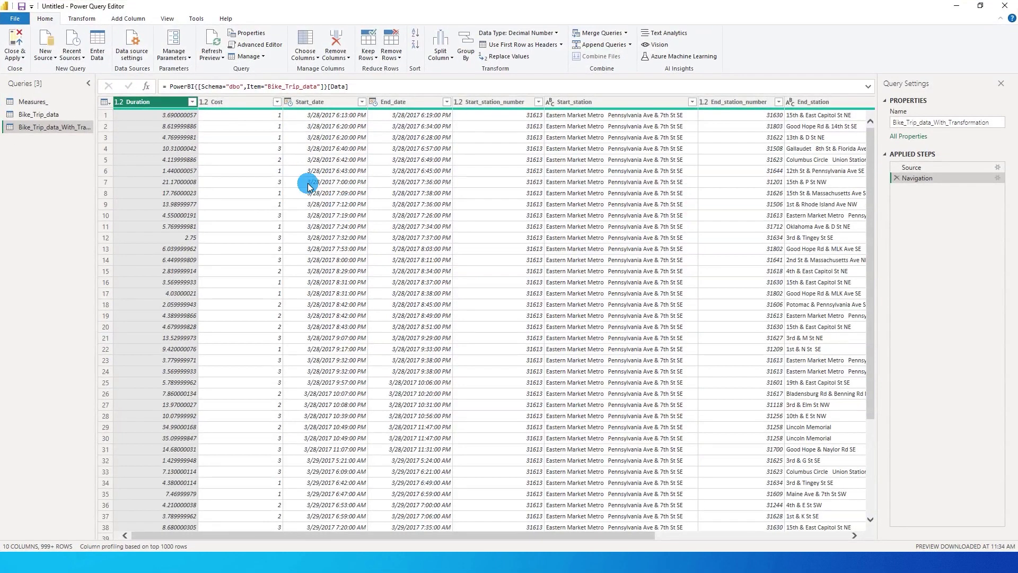
{"action": "left_click", "coordinate": [81, 18]}
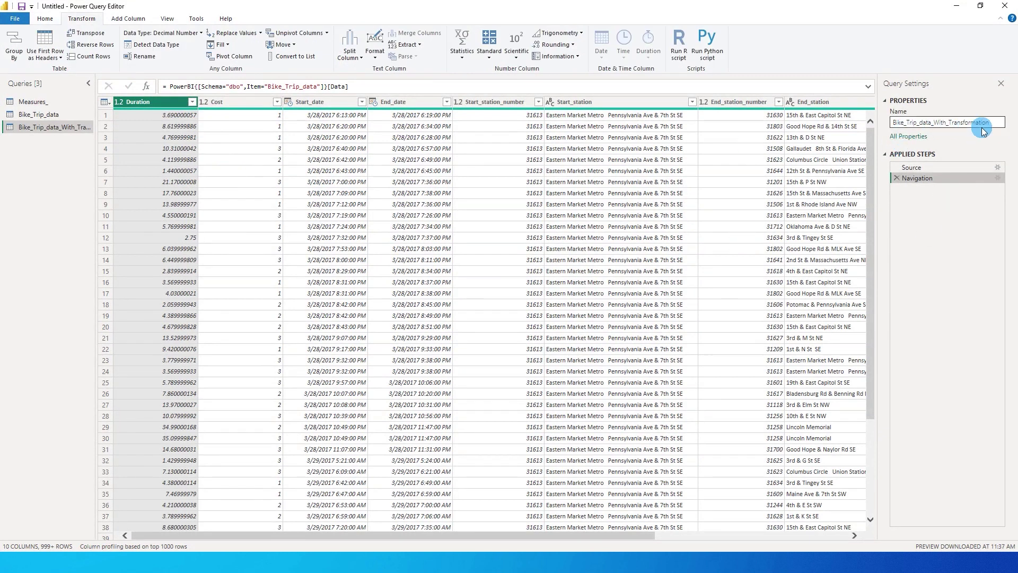
{"action": "left_click", "coordinate": [161, 108]}
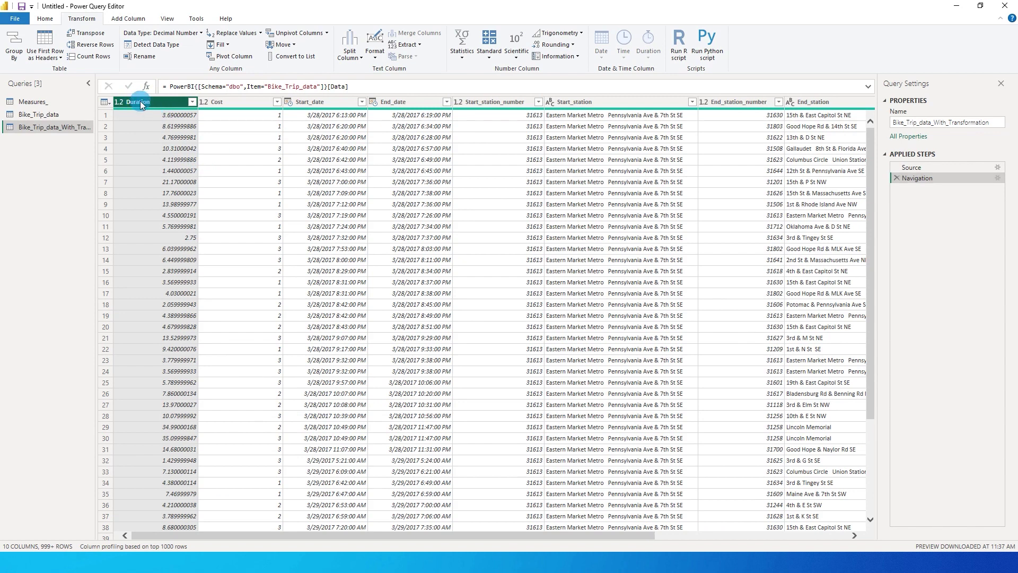
{"action": "left_click", "coordinate": [200, 34]}
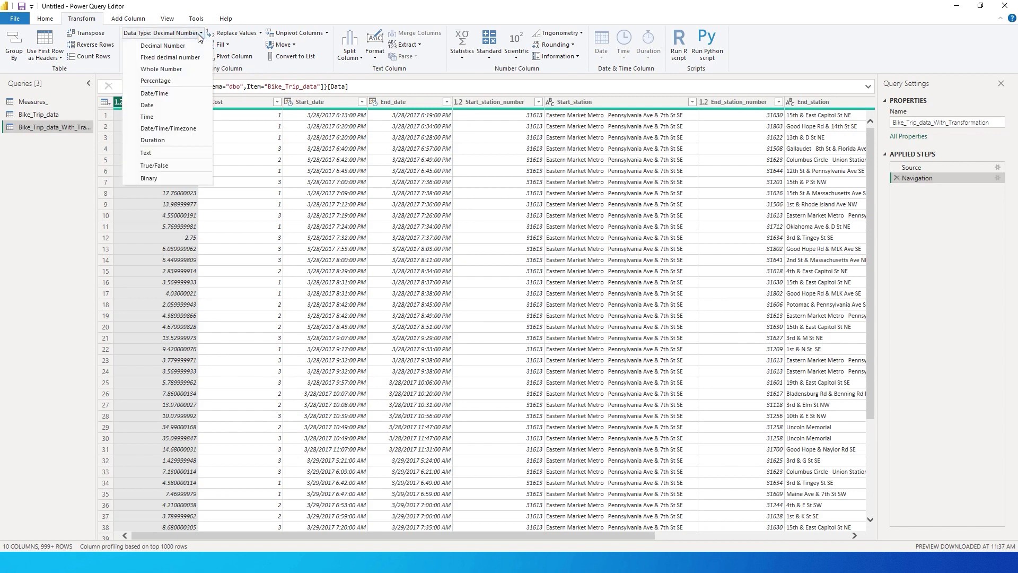
{"action": "left_click", "coordinate": [156, 69]}
Set the Start_date and End_date columns to the Date data type
{"action": "left_click", "coordinate": [321, 103]}
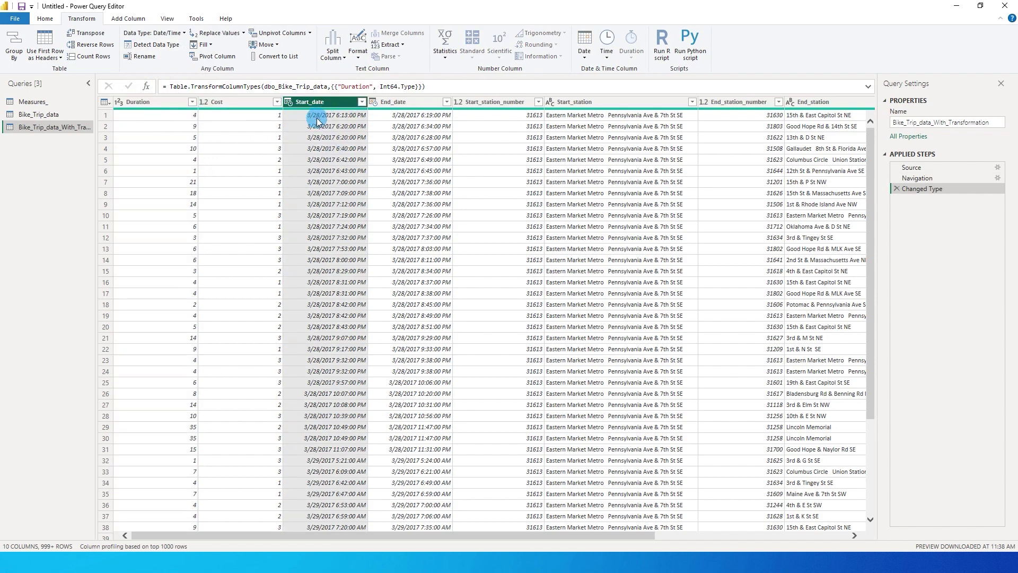
{"action": "left_click", "coordinate": [179, 33]}
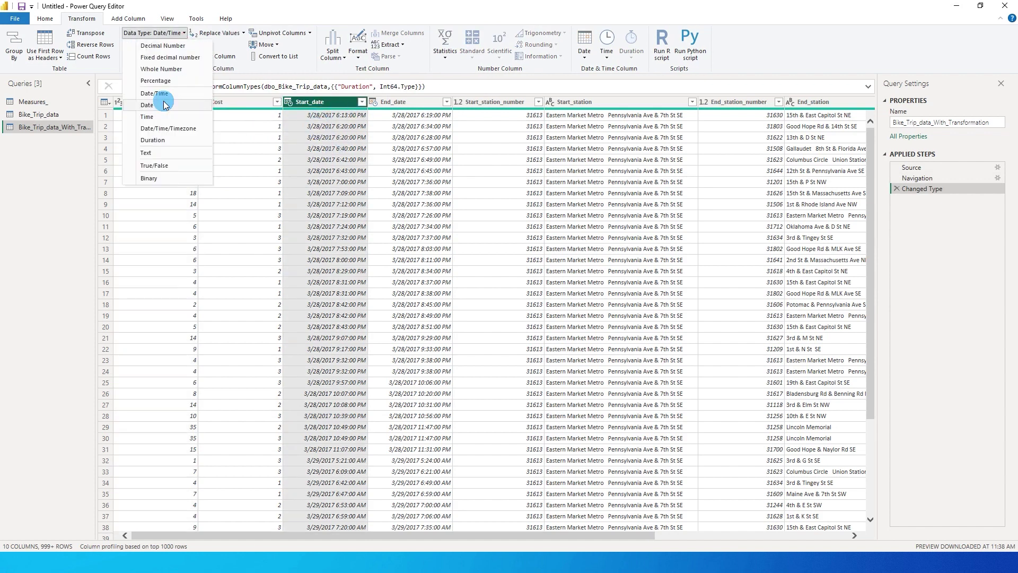
{"action": "left_click", "coordinate": [164, 105]}
{"action": "left_click", "coordinate": [408, 103]}
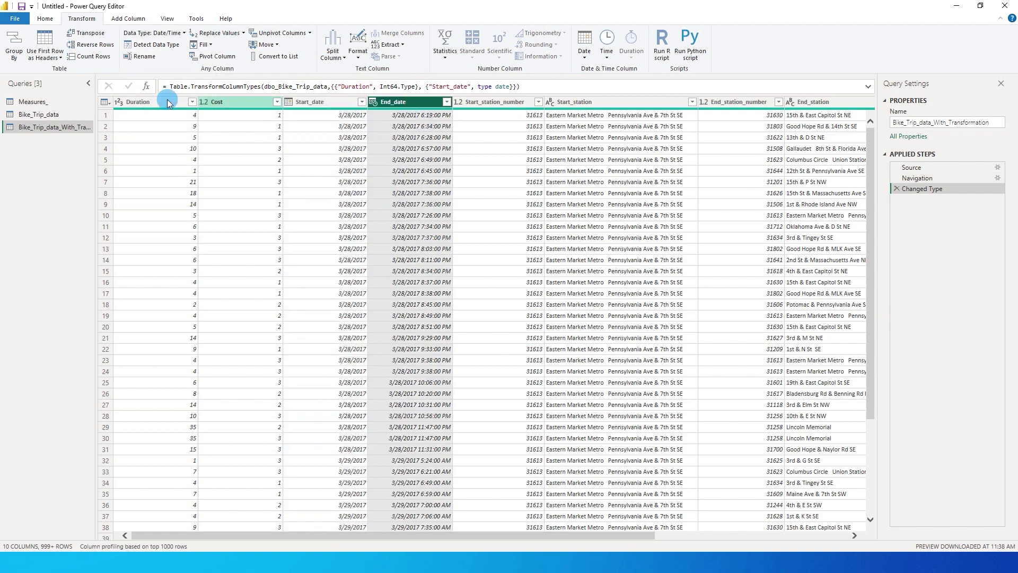
{"action": "left_click", "coordinate": [183, 33]}
{"action": "left_click", "coordinate": [159, 105]}
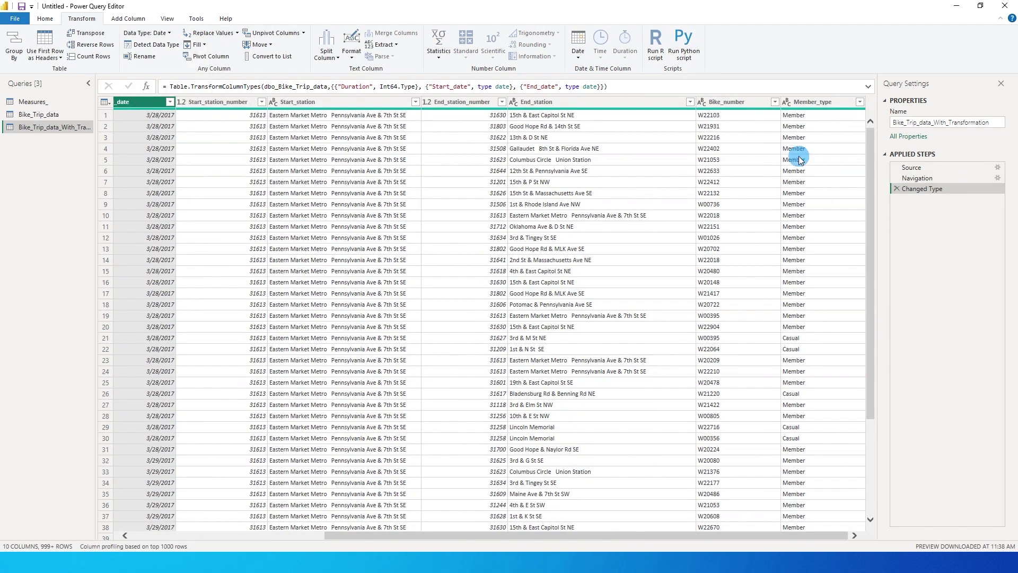
Inspect the Member_type column's filter values without applying a filter
{"action": "left_click", "coordinate": [816, 103]}
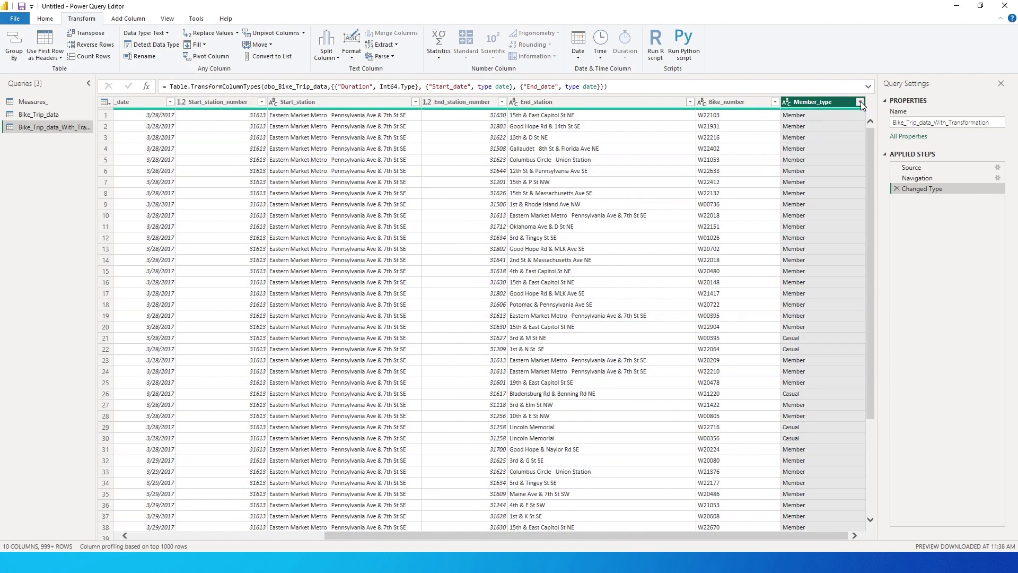
{"action": "left_click", "coordinate": [859, 102]}
{"action": "left_click", "coordinate": [726, 223]}
{"action": "left_click", "coordinate": [841, 287]}
Replace Casual with Non-Member in the Member_type column
{"action": "right_click", "coordinate": [801, 104]}
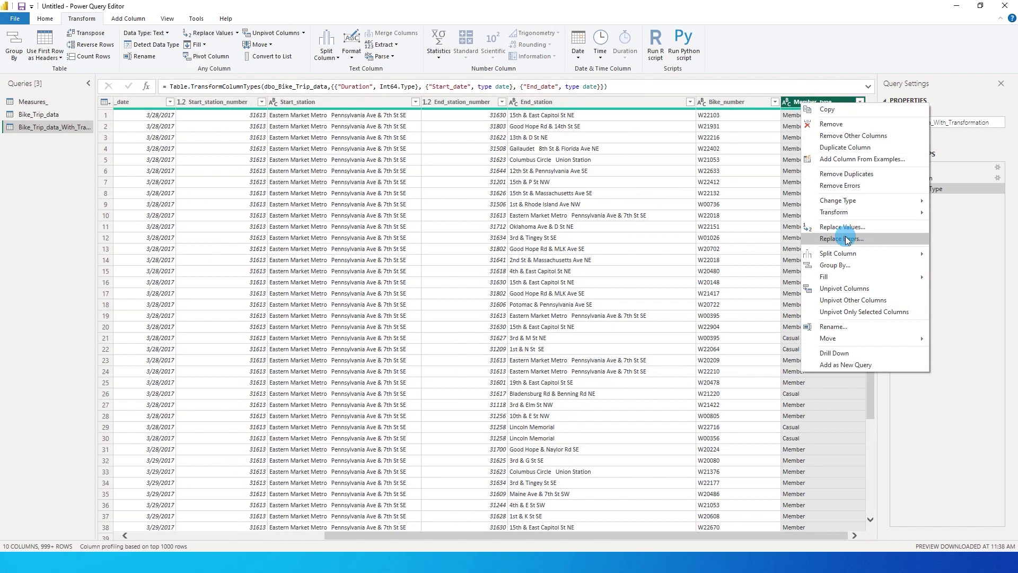
{"action": "left_click", "coordinate": [844, 229]}
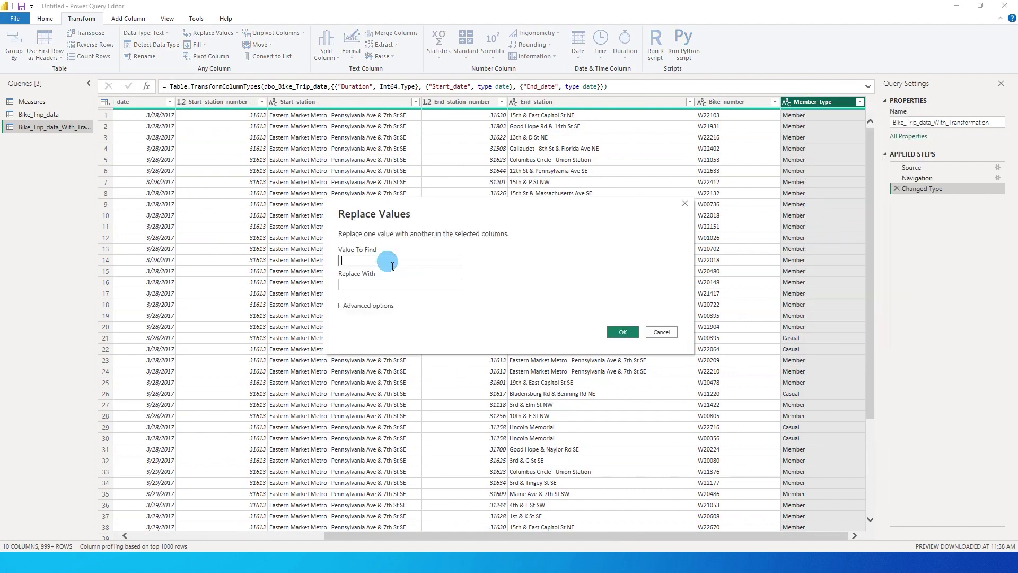
{"action": "type", "text": "Non_Member"}
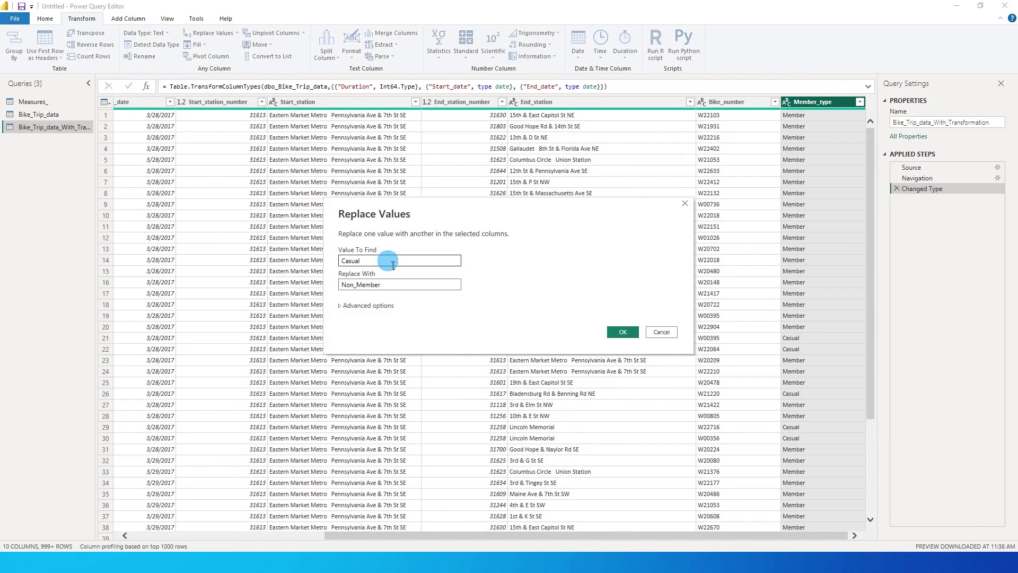
{"action": "left_click", "coordinate": [386, 290]}
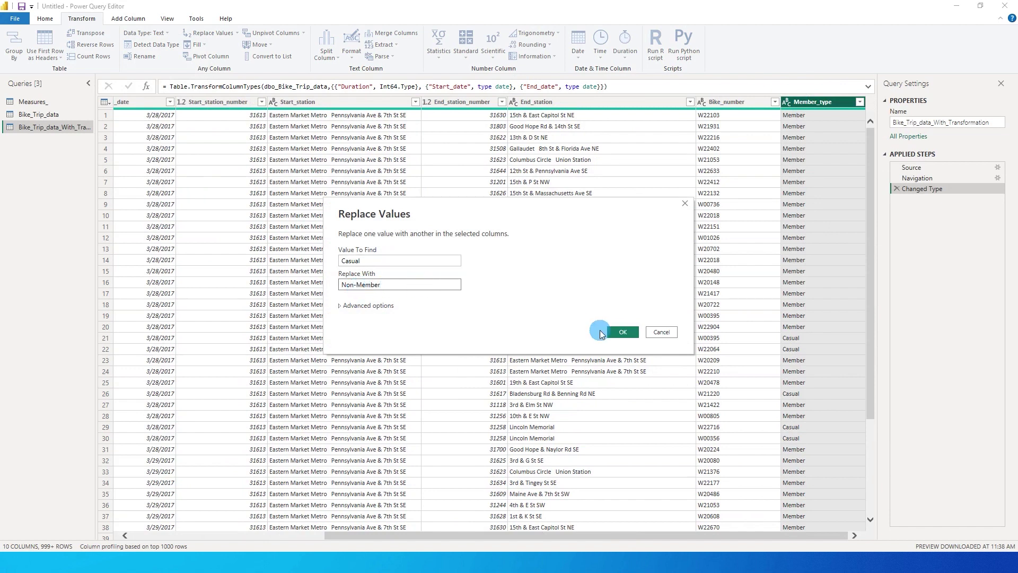
{"action": "left_click", "coordinate": [622, 332]}
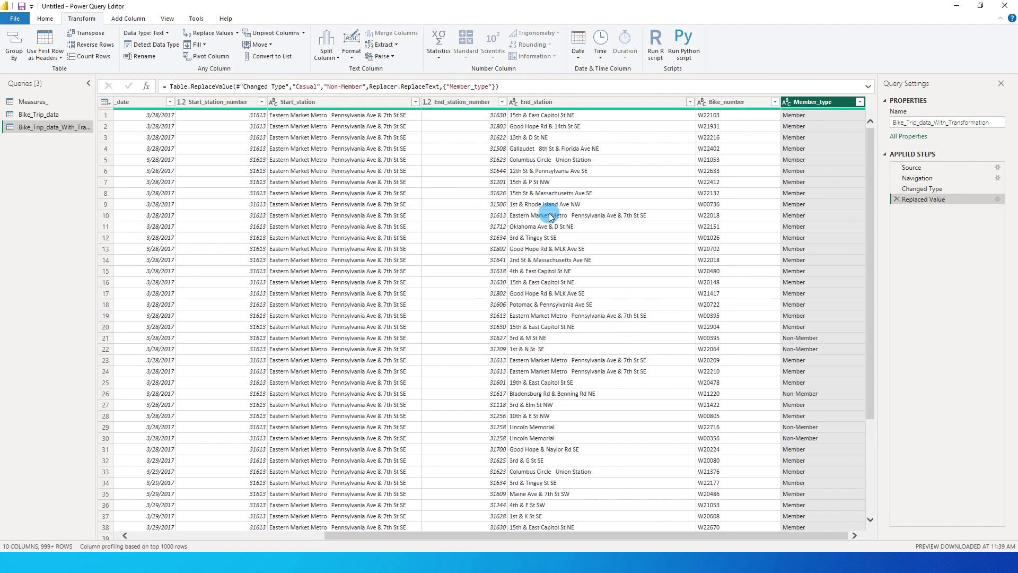
{"action": "left_click_drag", "start_coordinate": [613, 535], "coordinate": [503, 541]}
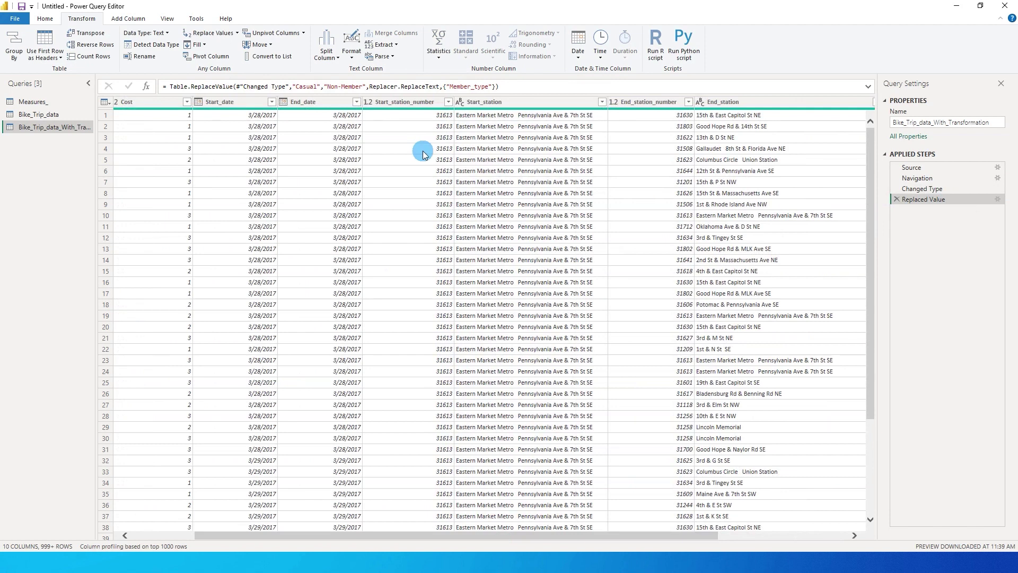
Rename the Start_station column to Start_station_Name
{"action": "right_click", "coordinate": [504, 106]}
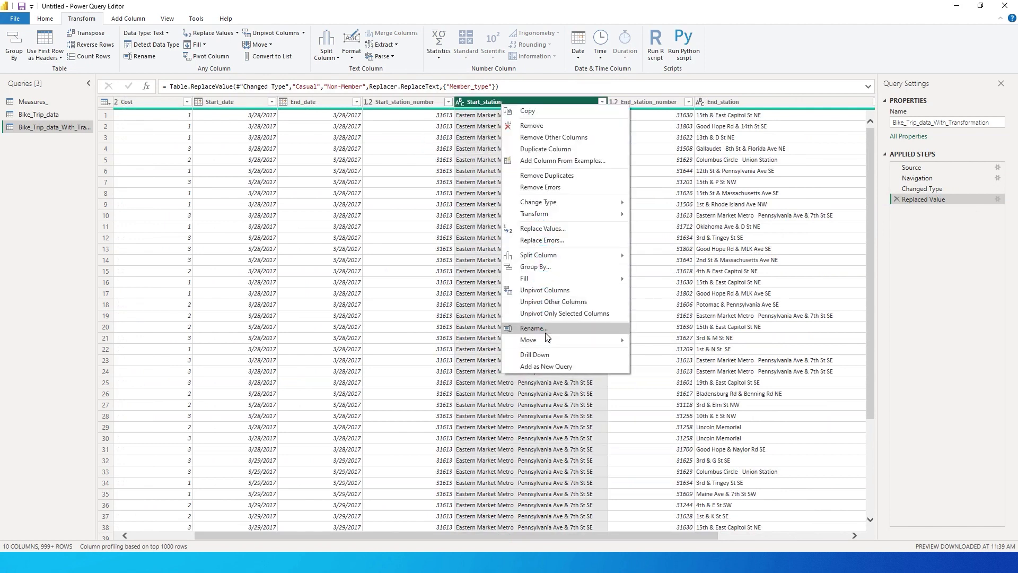
{"action": "key", "text": "Escape"}
{"action": "key", "text": "End"}
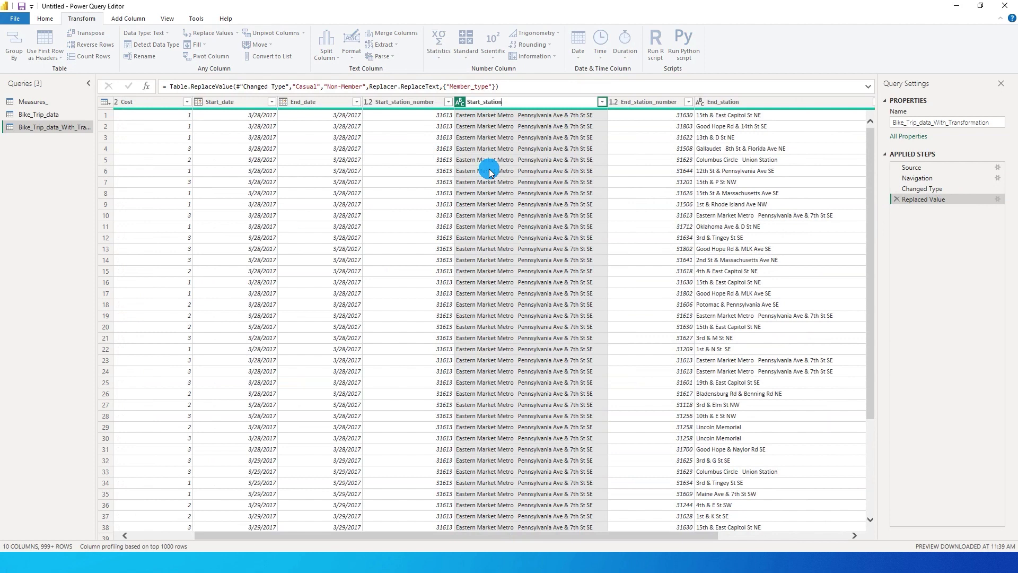
{"action": "key", "text": "Return"}
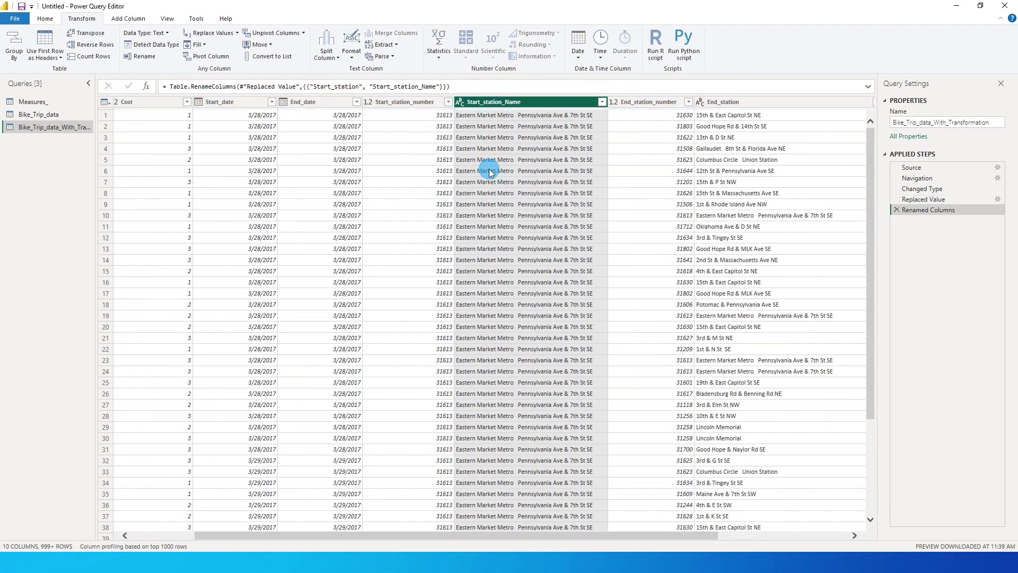
{"action": "left_click", "coordinate": [136, 20]}
{"action": "left_click", "coordinate": [55, 53]}
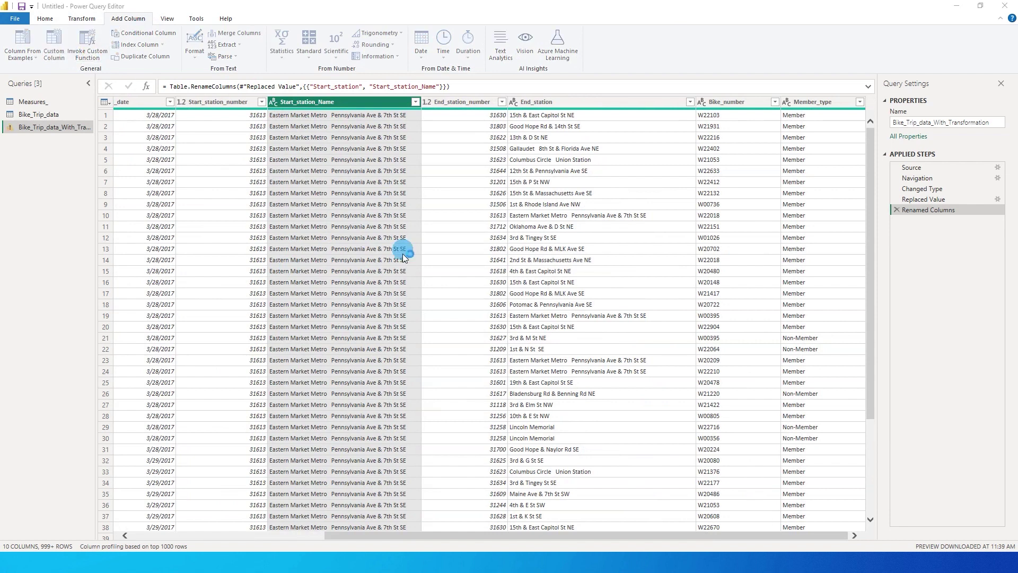
Add a Total_Cost custom column with the formula [Cost]*[Duration]
{"action": "double_click", "coordinate": [581, 259]}
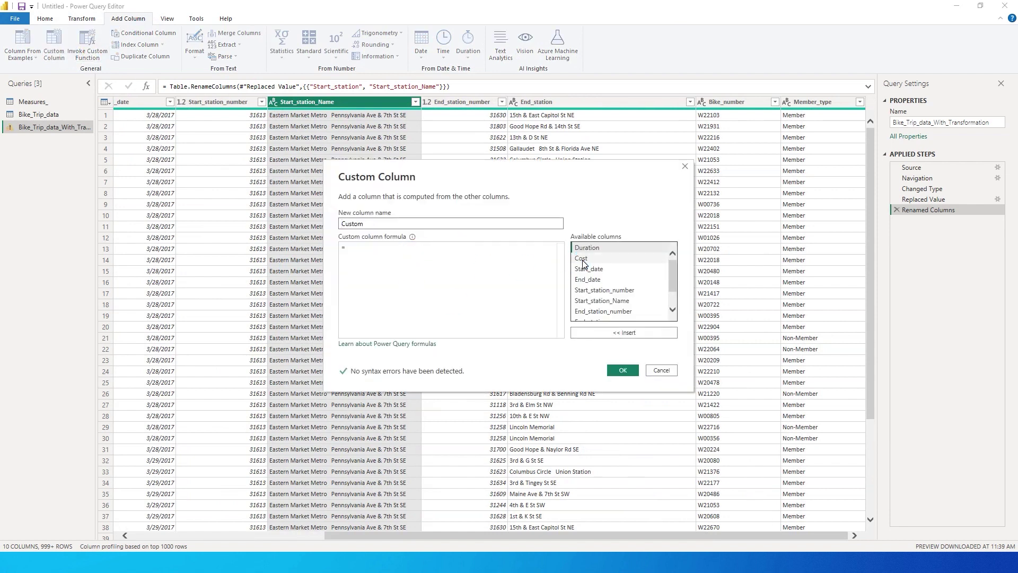
{"action": "type", "text": "*"}
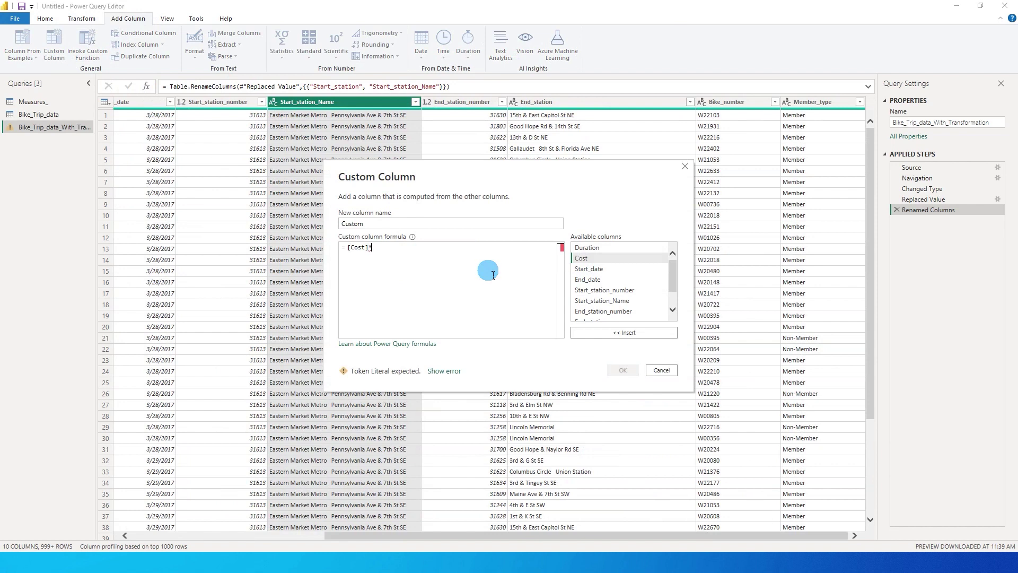
{"action": "double_click", "coordinate": [586, 248]}
{"action": "double_click", "coordinate": [352, 223]}
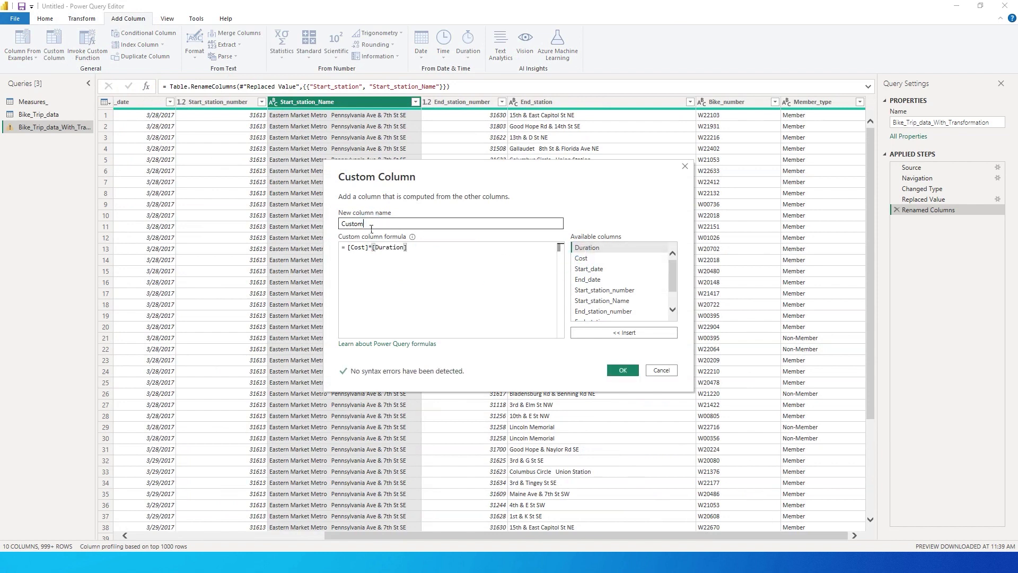
{"action": "type", "text": "Total_Co"}
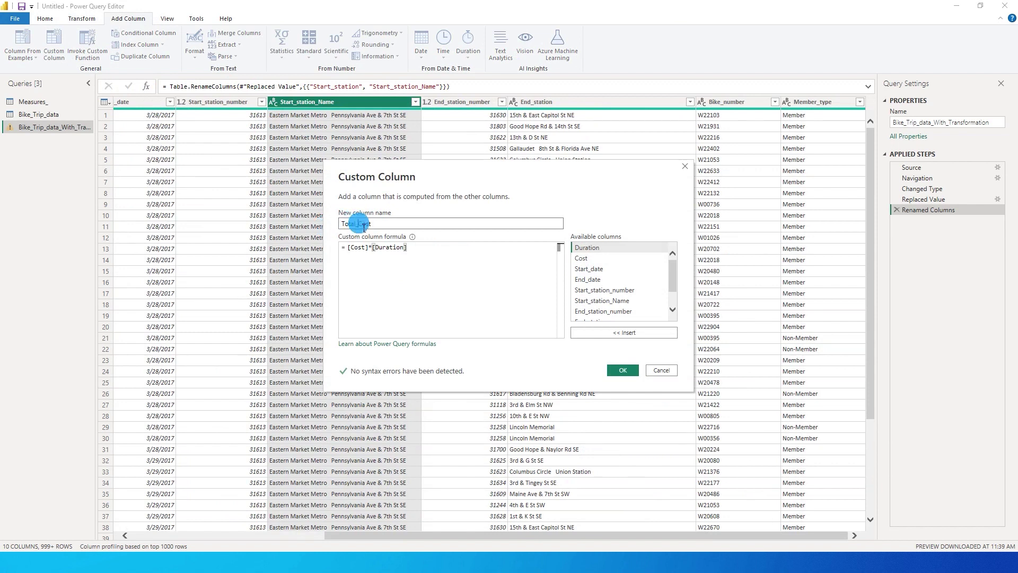
{"action": "left_click", "coordinate": [623, 370]}
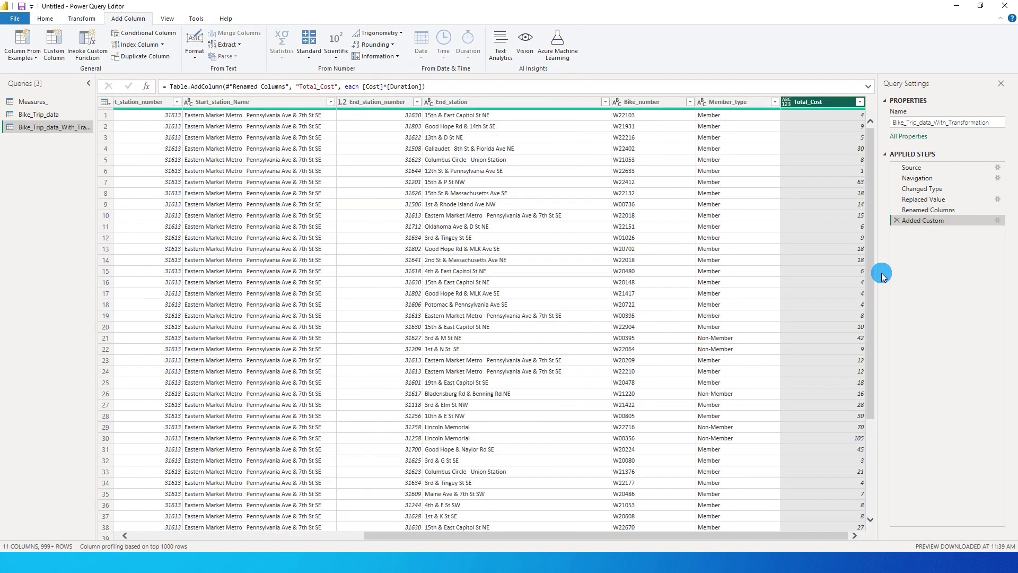
Rename the End_station column to End_station_Name
{"action": "right_click", "coordinate": [470, 104]}
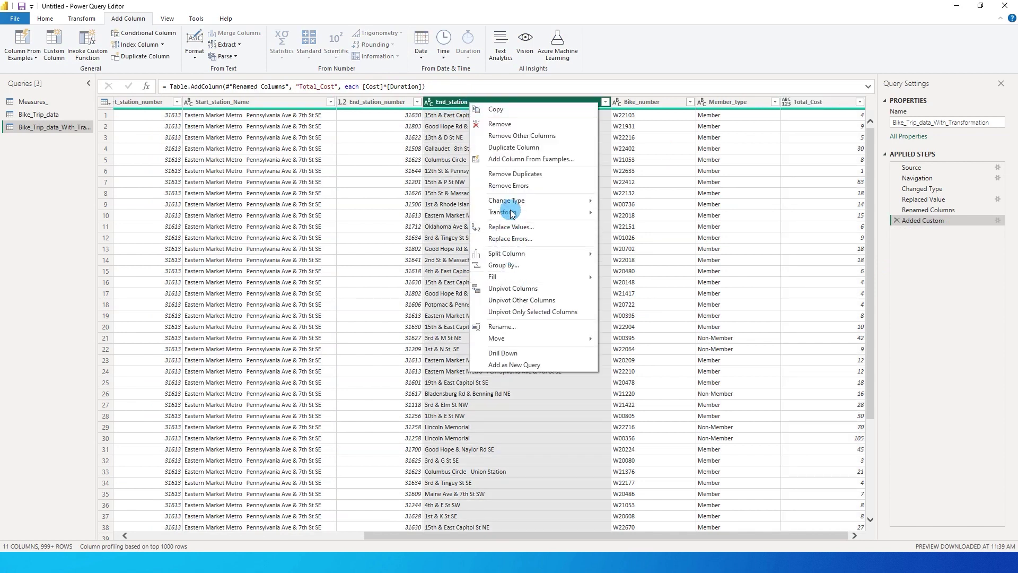
{"action": "left_click", "coordinate": [501, 327]}
{"action": "left_click", "coordinate": [478, 102]}
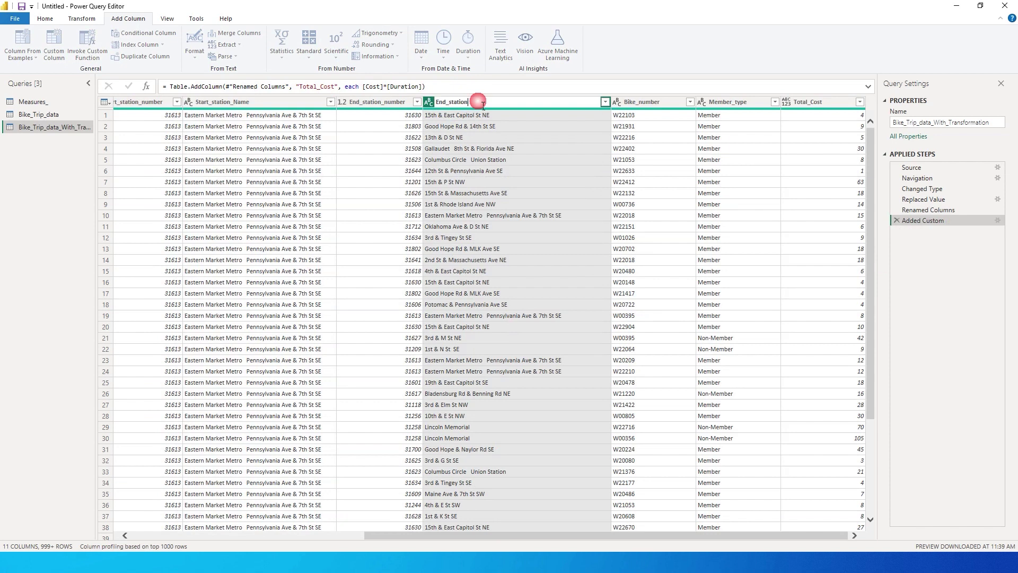
{"action": "key", "text": "Return"}
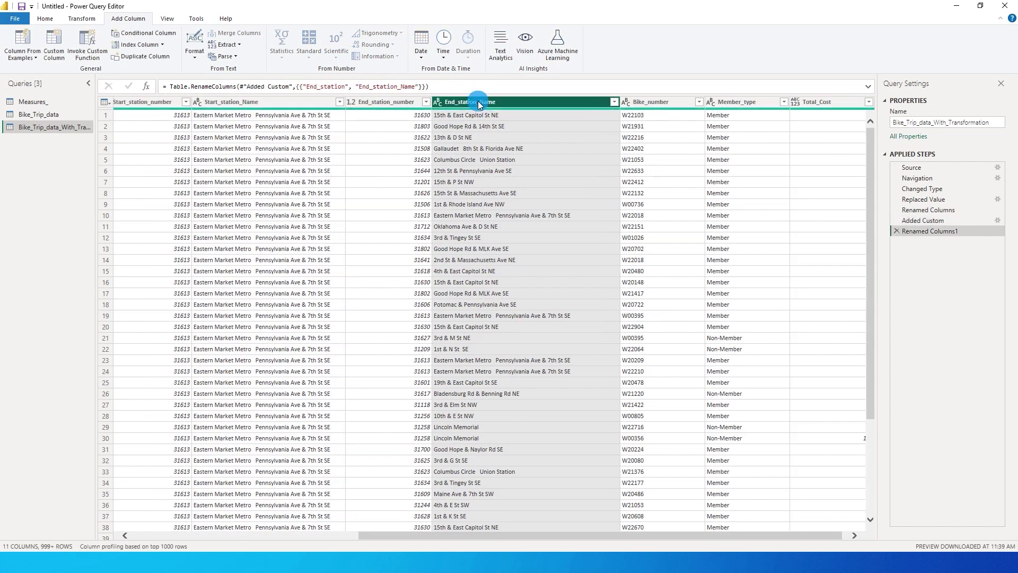
{"action": "left_click_drag", "start_coordinate": [754, 540], "coordinate": [397, 399]}
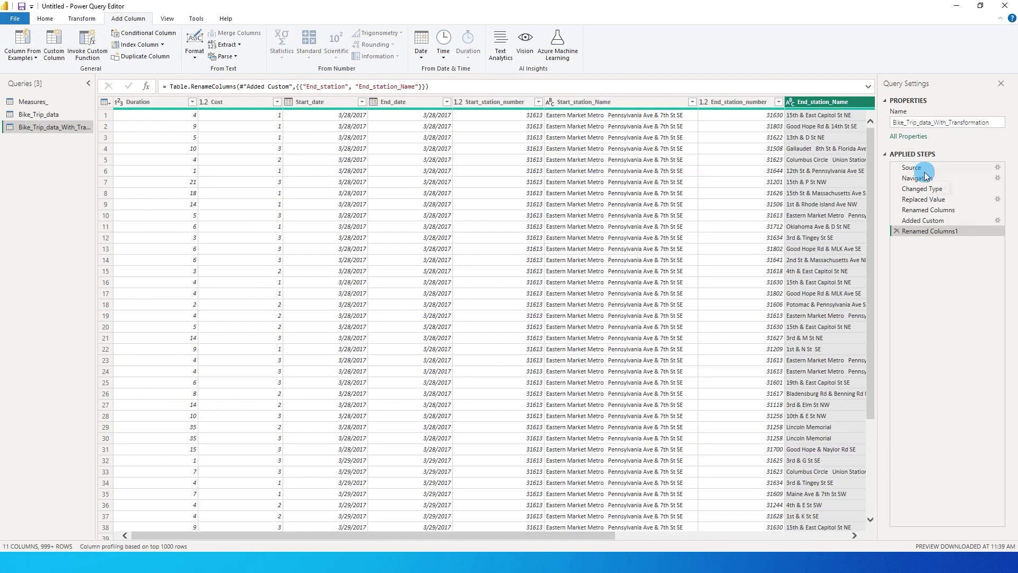
{"action": "left_click_drag", "start_coordinate": [449, 541], "coordinate": [205, 538]}
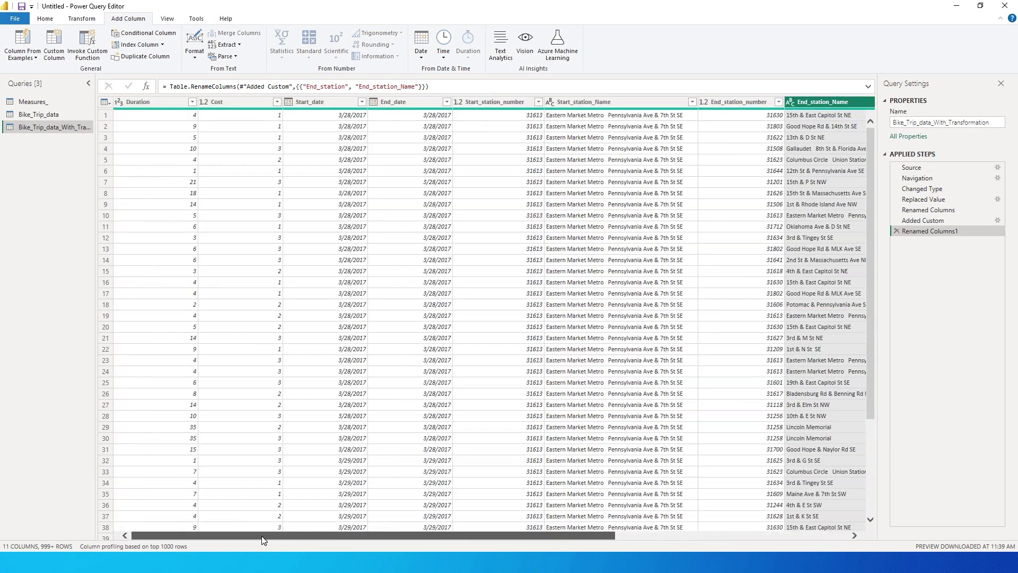
Close & Apply the query changes and refresh the report's data
{"action": "left_click", "coordinate": [45, 24]}
{"action": "left_click", "coordinate": [15, 58]}
{"action": "left_click", "coordinate": [21, 84]}
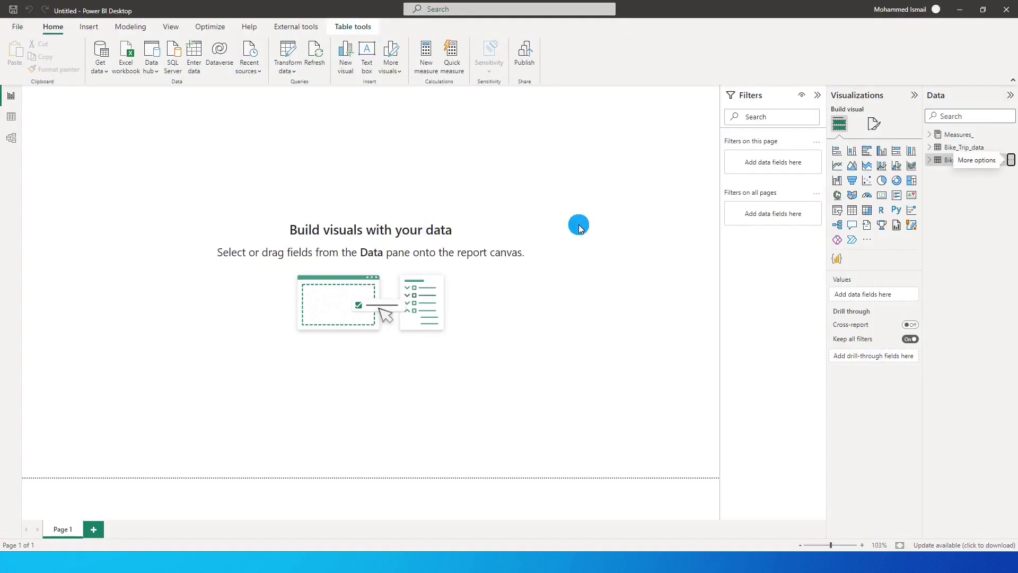
{"action": "left_click", "coordinate": [979, 169]}
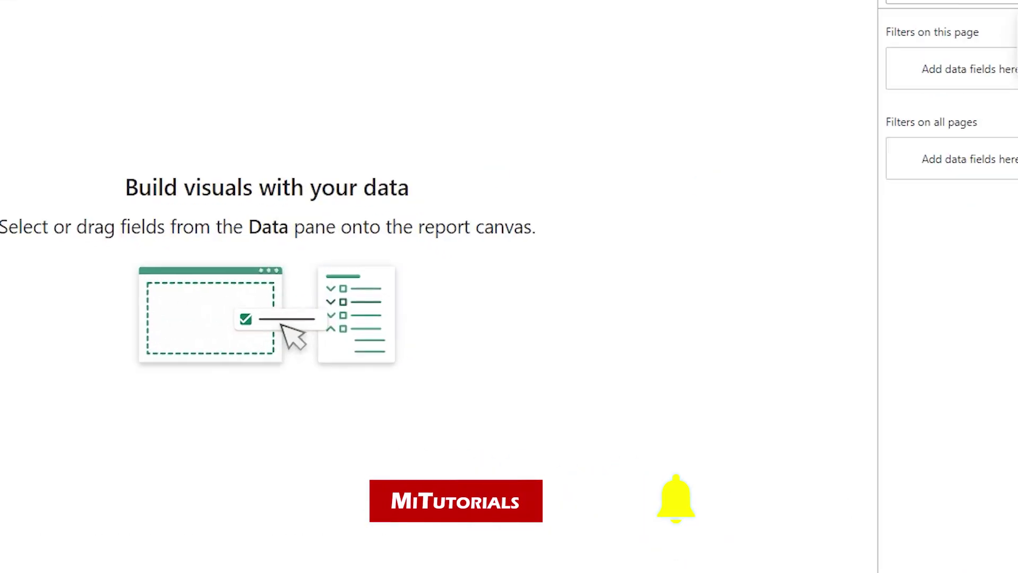
{"action": "left_click", "coordinate": [314, 57]}
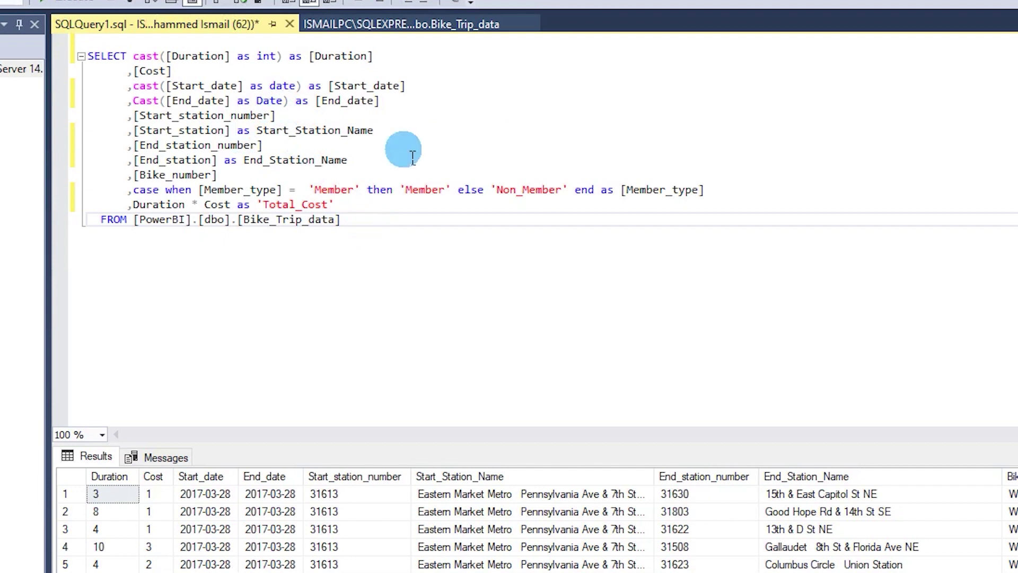
Review the query's Duration cast, End_date conversion, Member_type CASE and Total_Cost, then copy the whole SELECT statement
{"action": "left_click_drag", "start_coordinate": [153, 56], "coordinate": [212, 57]}
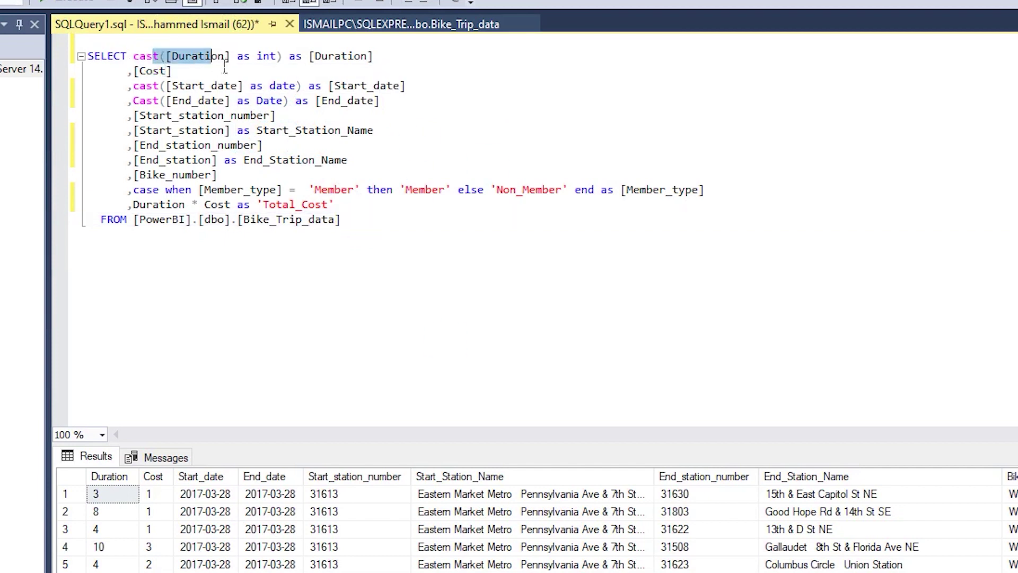
{"action": "left_click", "coordinate": [93, 545]}
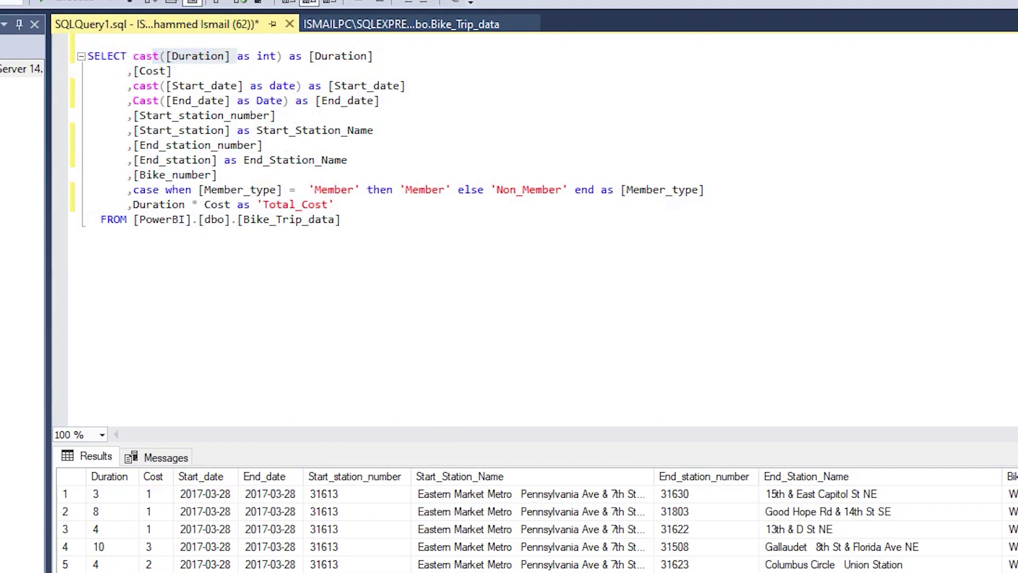
{"action": "left_click", "coordinate": [262, 495]}
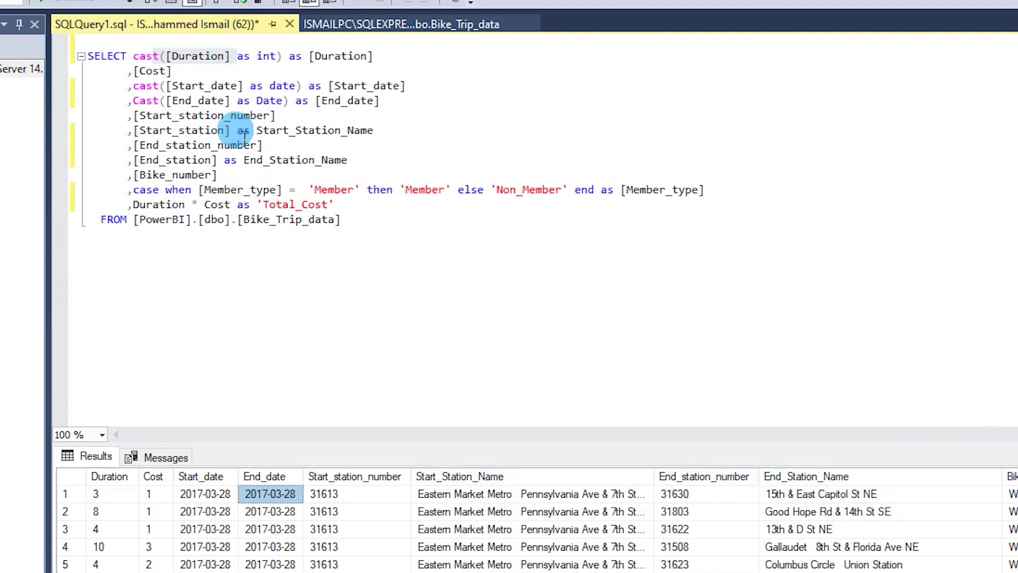
{"action": "left_click_drag", "start_coordinate": [333, 205], "coordinate": [257, 206]}
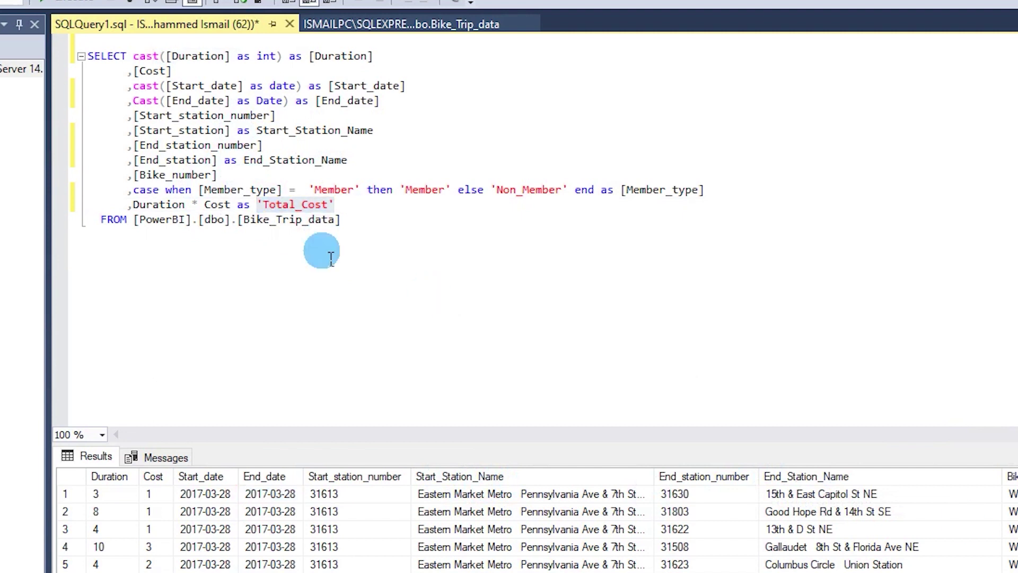
{"action": "left_click_drag", "start_coordinate": [134, 189], "coordinate": [564, 198]}
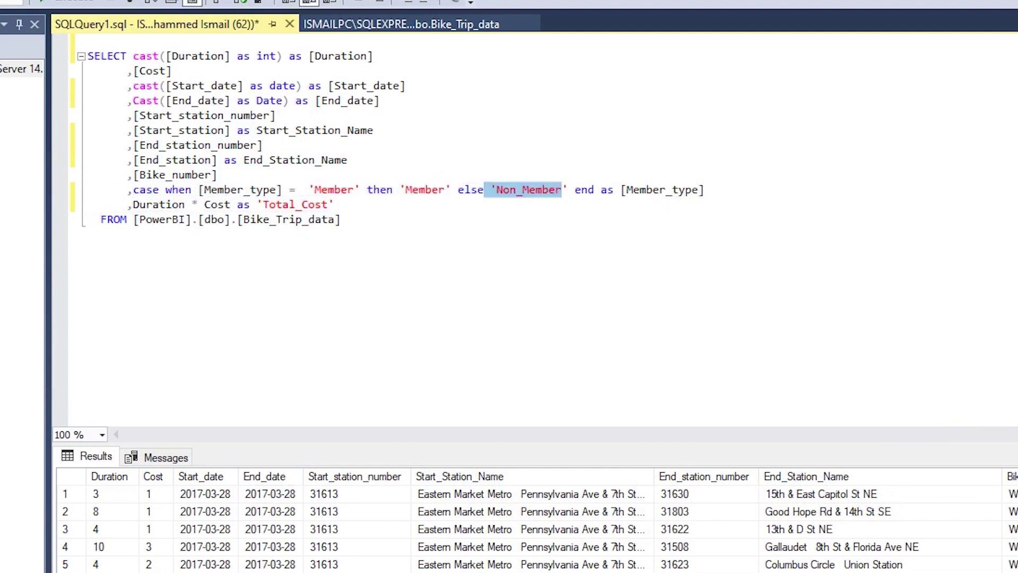
{"action": "left_click", "coordinate": [400, 245]}
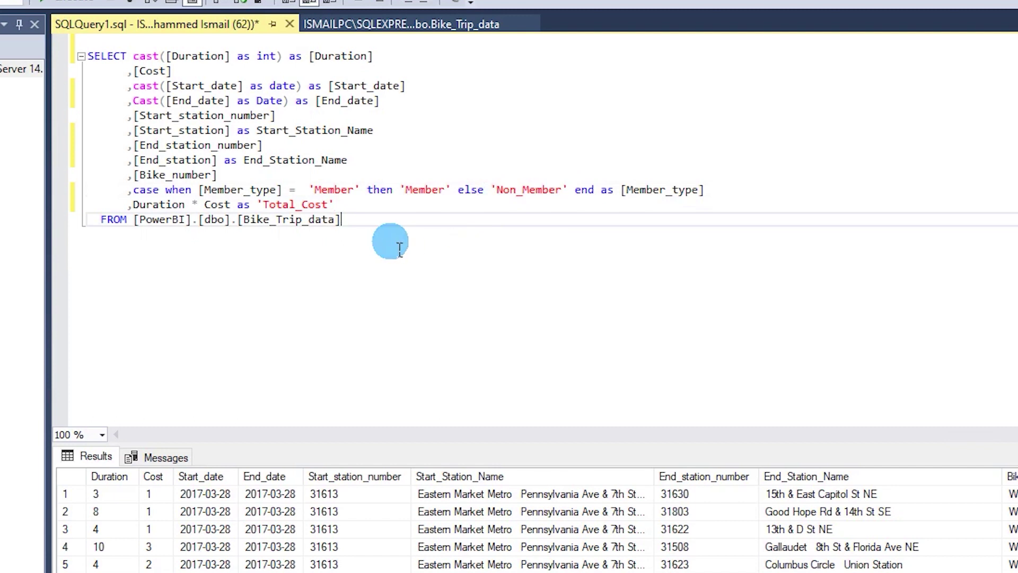
{"action": "left_click_drag", "start_coordinate": [403, 233], "coordinate": [66, 55]}
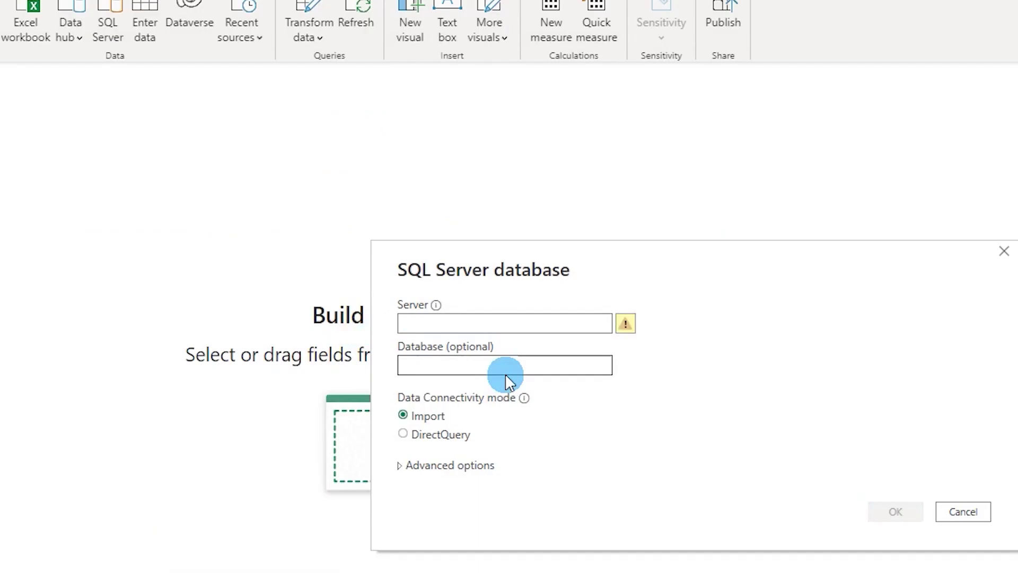
Connect to the PowerBI database using the copied native SQL query and load the results
{"action": "type", "text": "ISMAILPC\\SQLEXPRESS"}
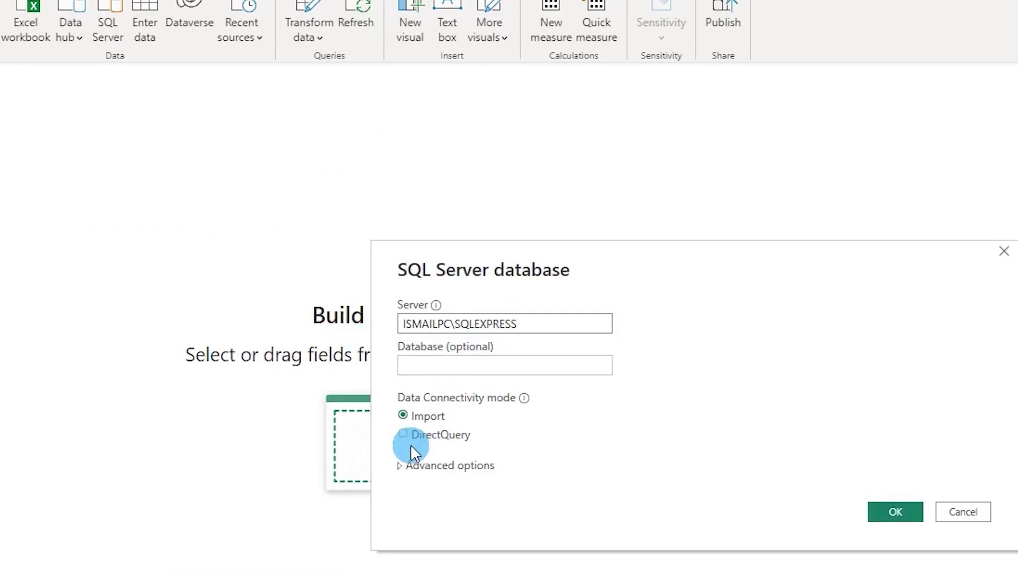
{"action": "left_click", "coordinate": [443, 372]}
{"action": "type", "text": "Pb"}
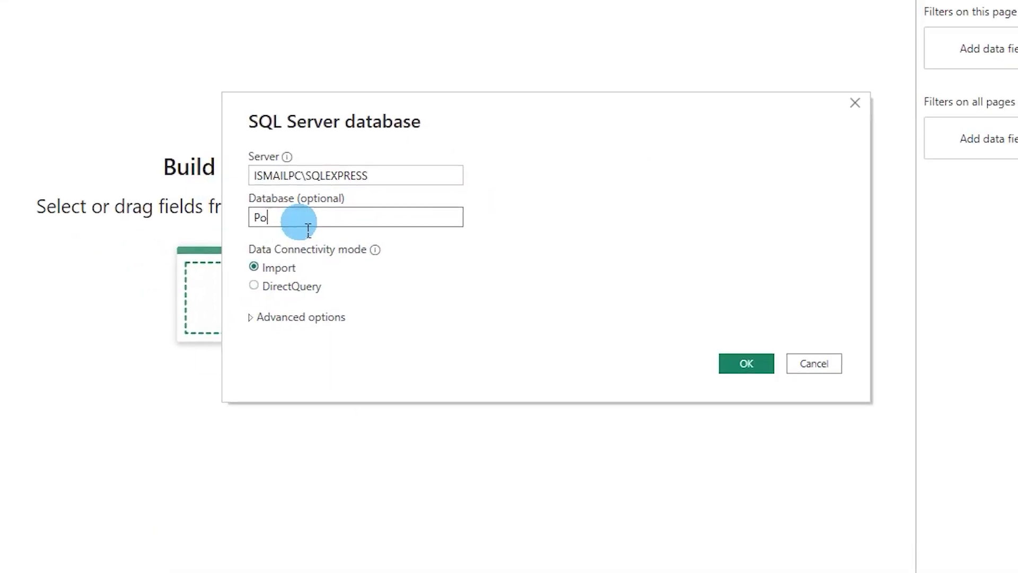
{"action": "type", "text": "werBI"}
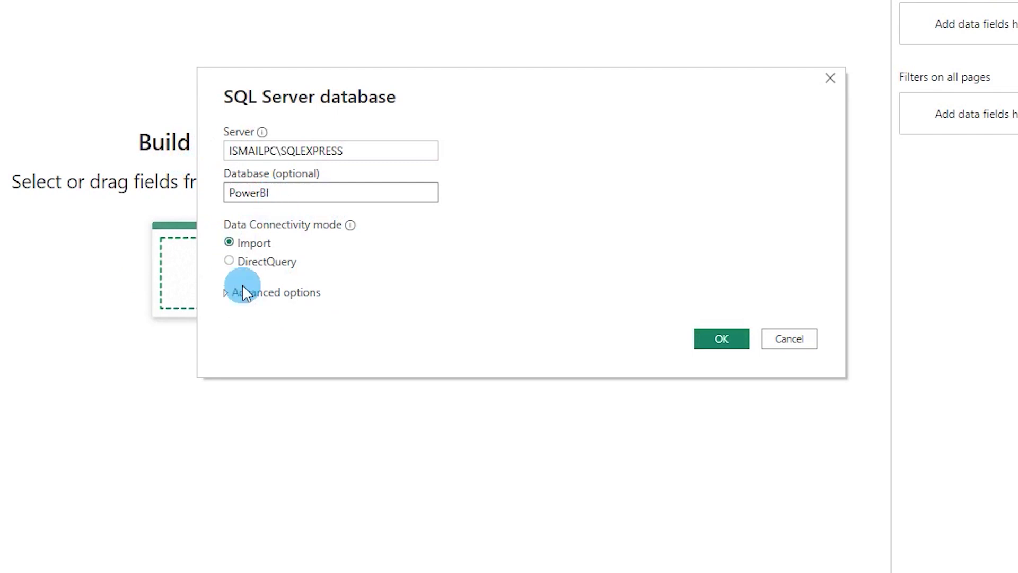
{"action": "left_click", "coordinate": [254, 293]}
{"action": "left_click", "coordinate": [420, 364]}
{"action": "key", "text": "ctrl+v"}
{"action": "left_click", "coordinate": [720, 546]}
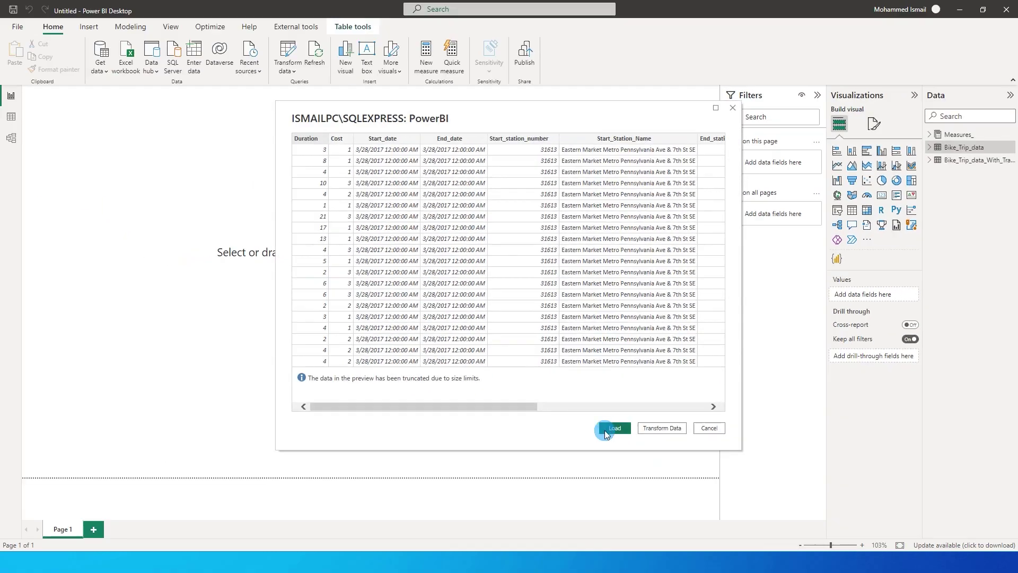
{"action": "left_click", "coordinate": [610, 432]}
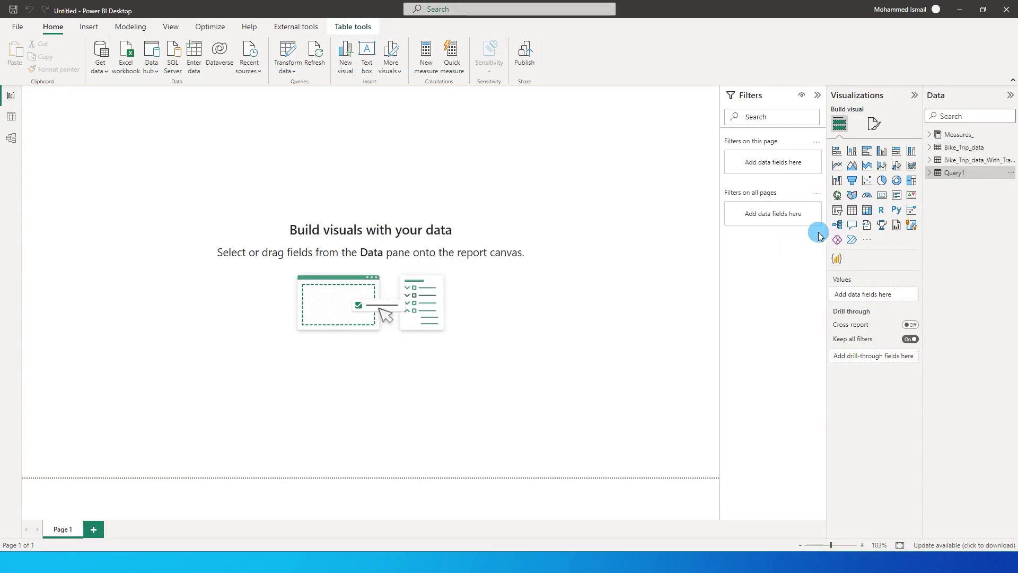
Rename Query1 to Bike_Trip_Query and refresh all tables
{"action": "double_click", "coordinate": [965, 175]}
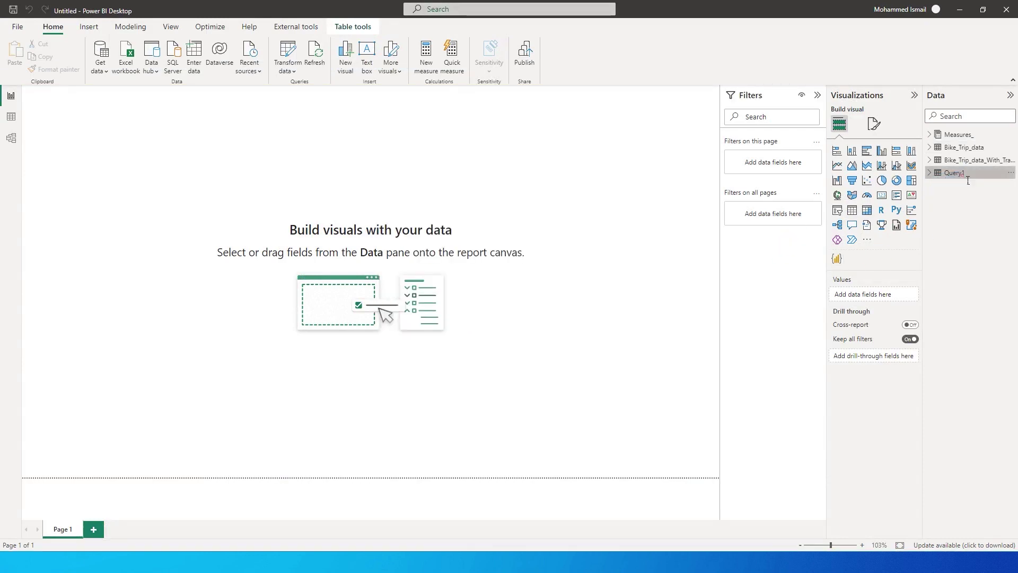
{"action": "type", "text": "Bike"}
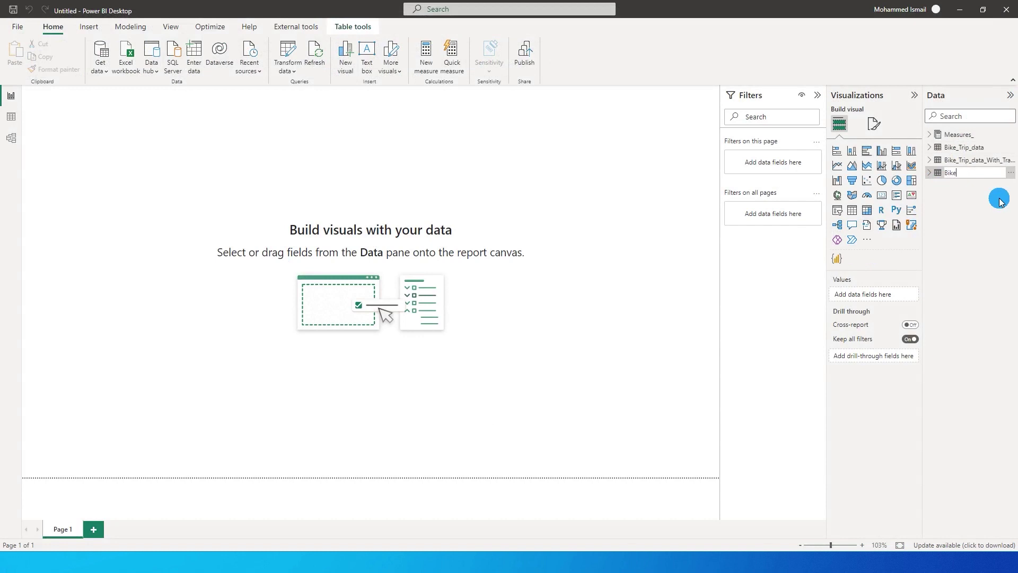
{"action": "type", "text": "_Trip_Query"}
{"action": "left_click", "coordinate": [289, 198]}
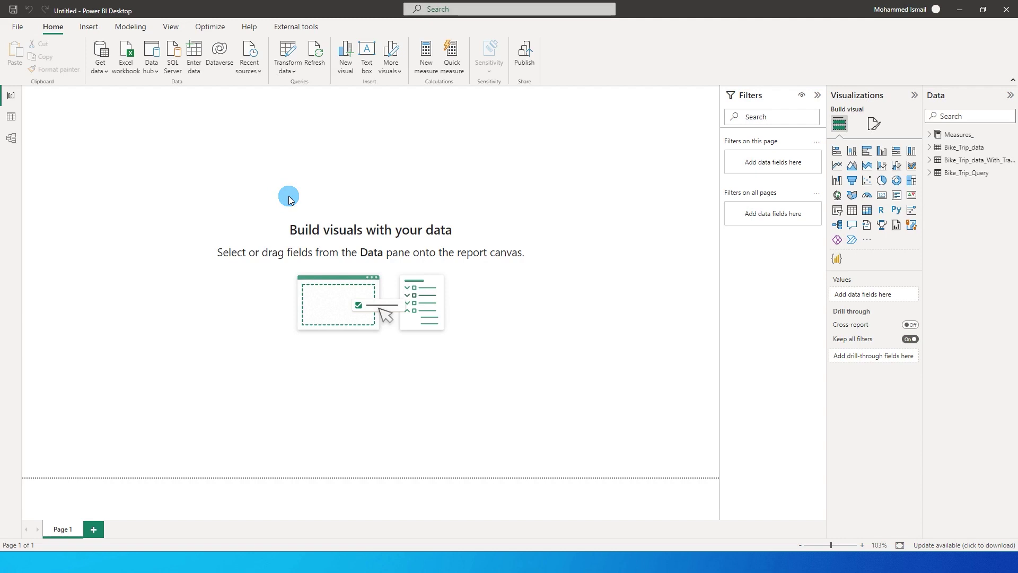
{"action": "left_click", "coordinate": [317, 59]}
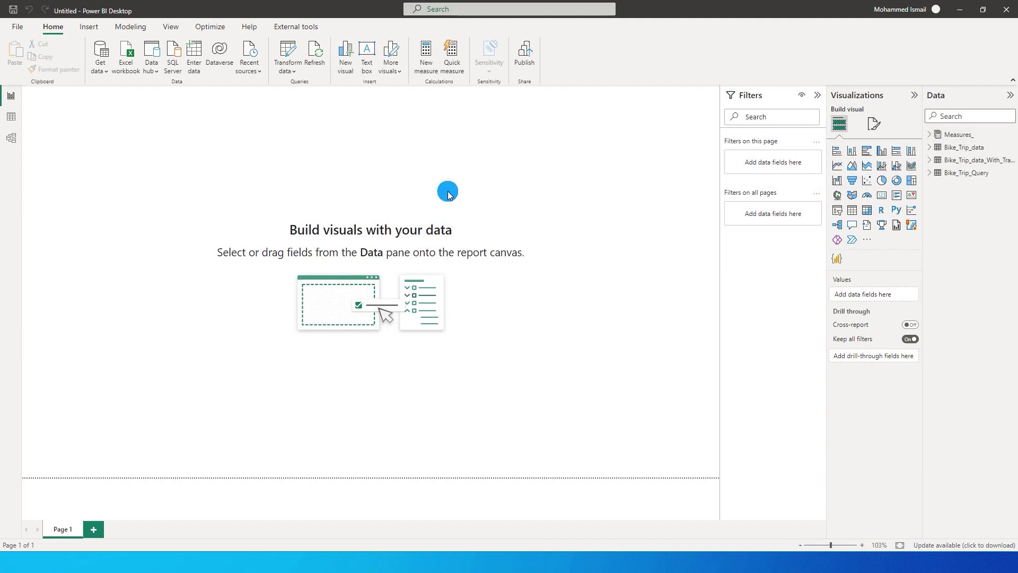
Place an enlarged table visual, expand Bike_Trip_data's fields, and open the Countrows_Slow measure
{"action": "left_click", "coordinate": [852, 210]}
{"action": "left_click_drag", "start_coordinate": [179, 236], "coordinate": [424, 425]}
{"action": "left_click_drag", "start_coordinate": [362, 320], "coordinate": [427, 359]}
{"action": "left_click", "coordinate": [933, 151]}
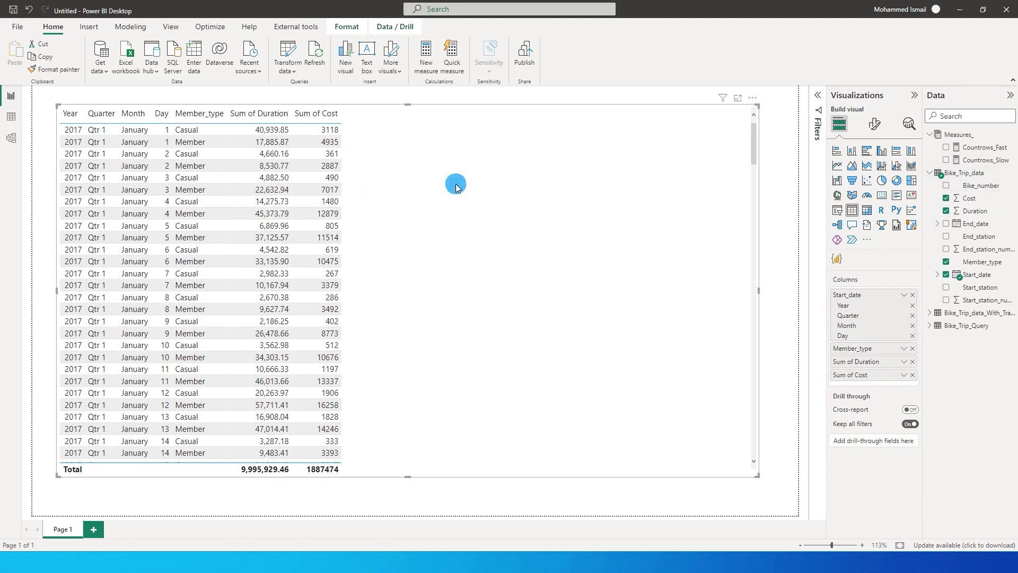
{"action": "left_click", "coordinate": [984, 159]}
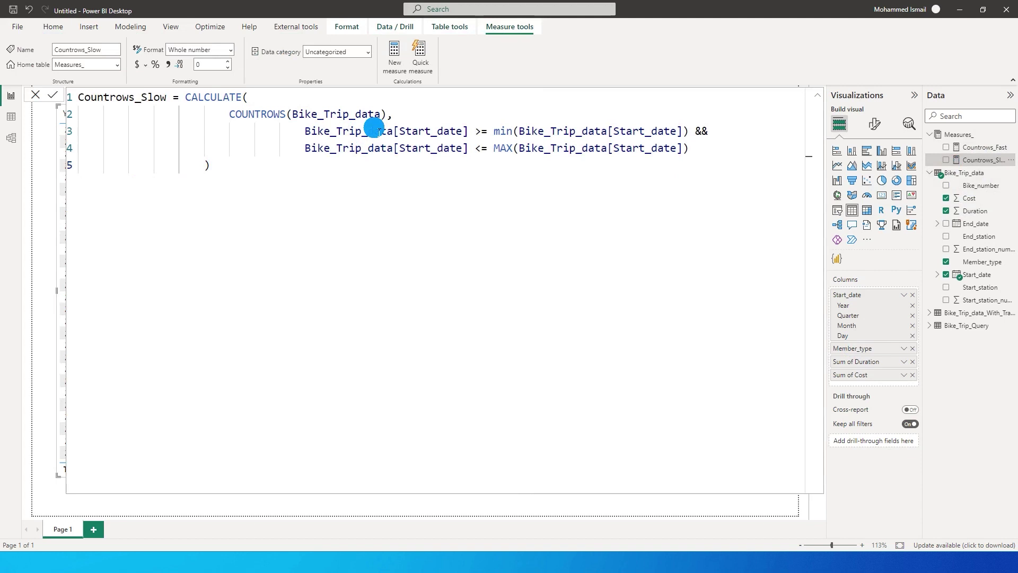
Review Countrows_Slow's COUNTROWS date filters, close the formula, and drag the measure into the table visual
{"action": "left_click_drag", "start_coordinate": [293, 114], "coordinate": [382, 116]}
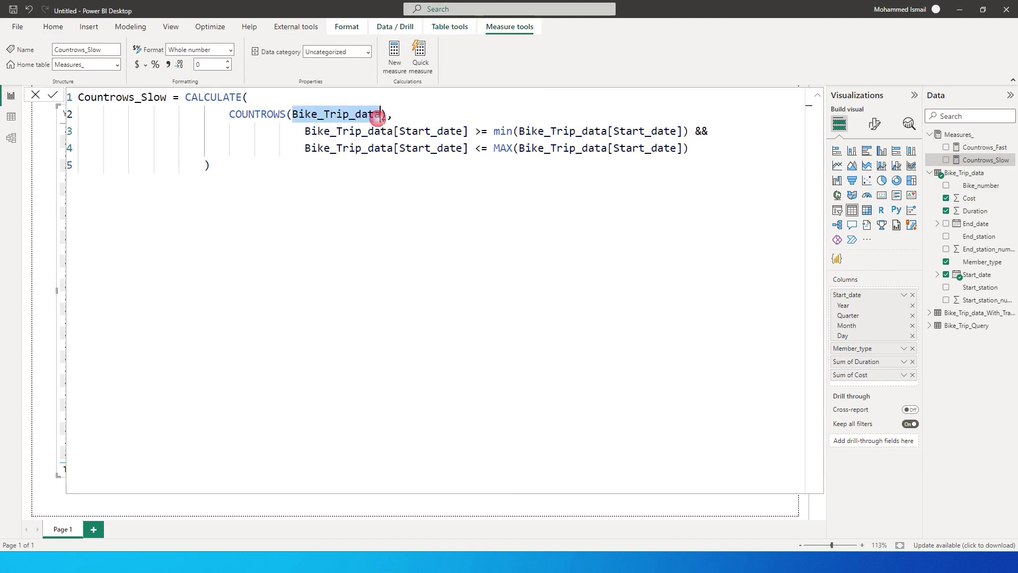
{"action": "left_click_drag", "start_coordinate": [306, 132], "coordinate": [689, 148]}
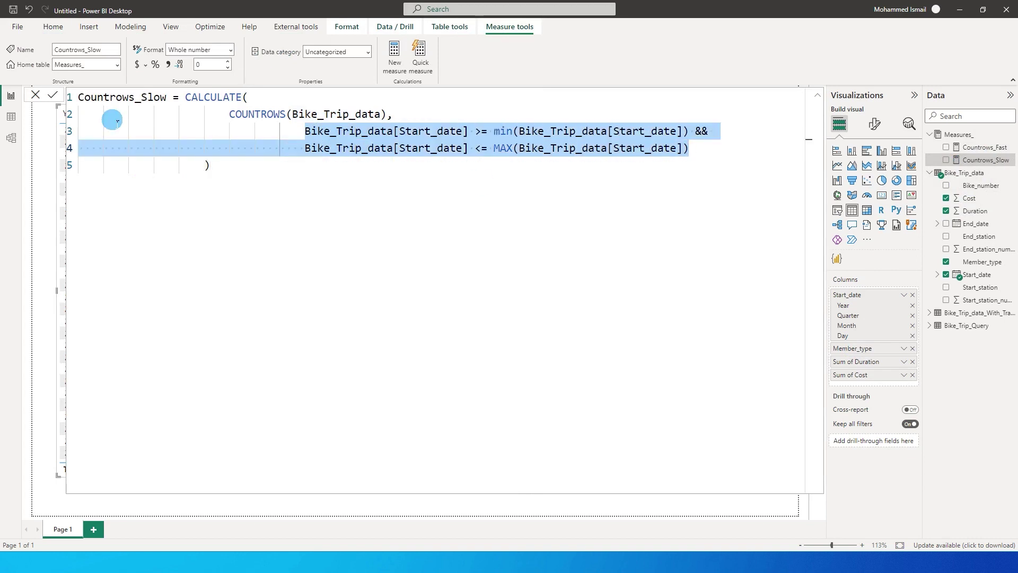
{"action": "left_click", "coordinate": [37, 95]}
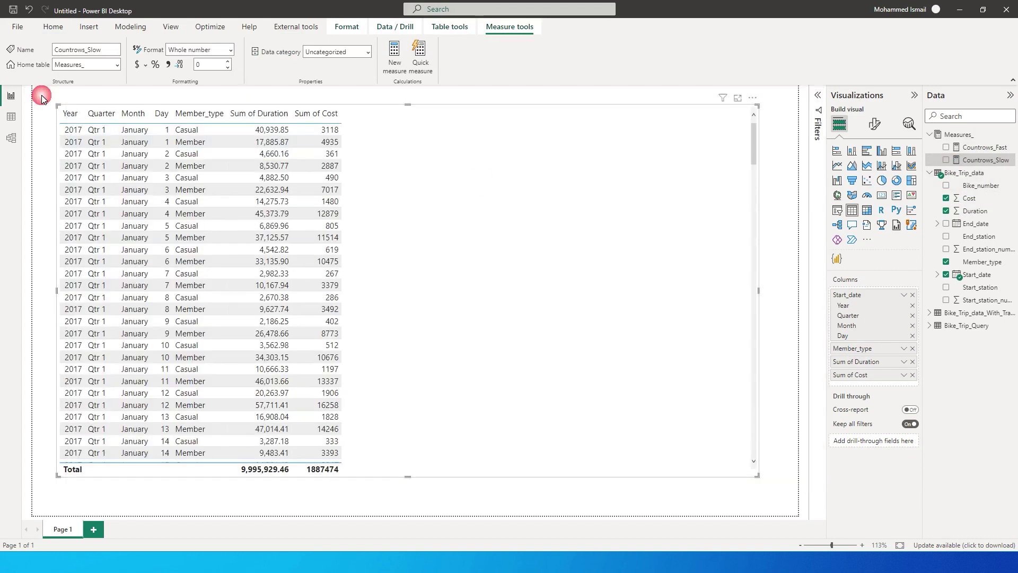
{"action": "left_click_drag", "start_coordinate": [986, 160], "coordinate": [479, 190]}
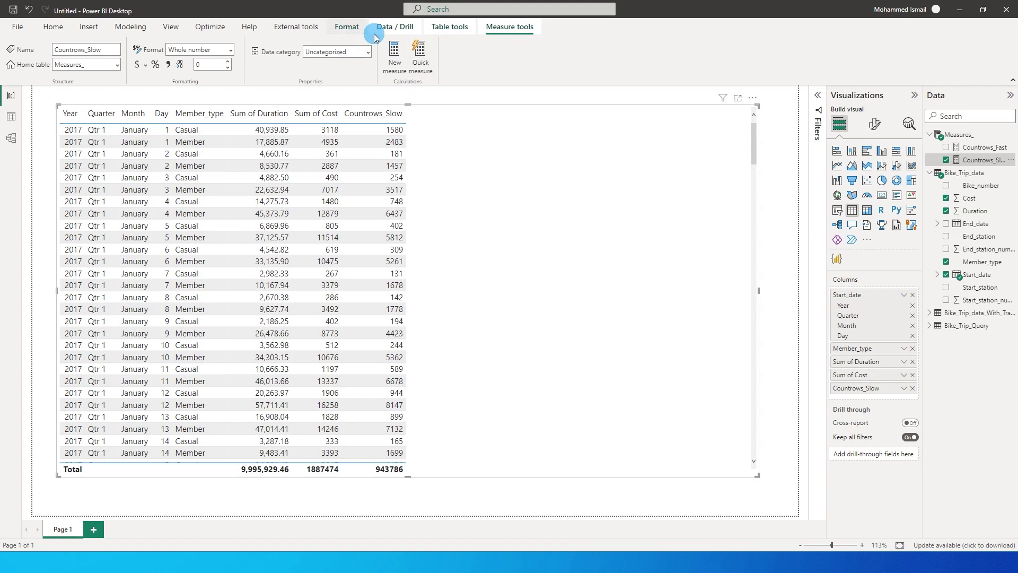
Record a Performance Analyzer refresh of the table, which logs an 8863 ms DAX query
{"action": "left_click", "coordinate": [213, 31]}
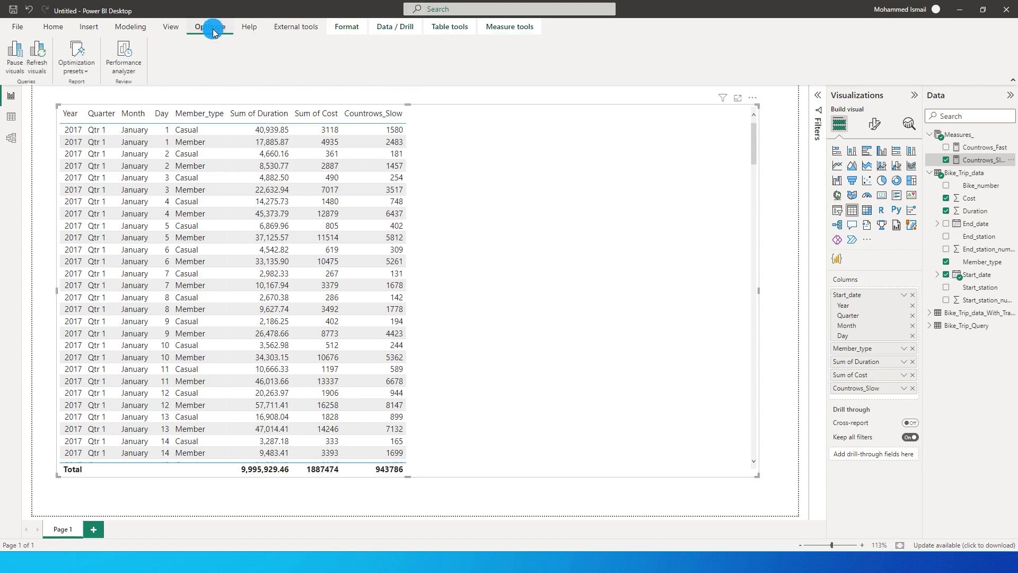
{"action": "left_click", "coordinate": [126, 68]}
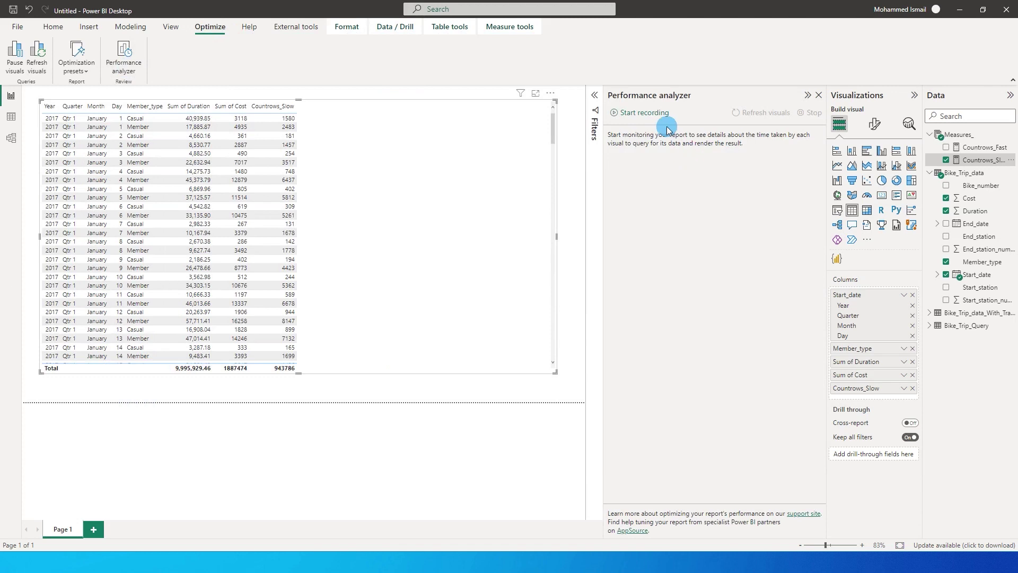
{"action": "left_click", "coordinate": [643, 119]}
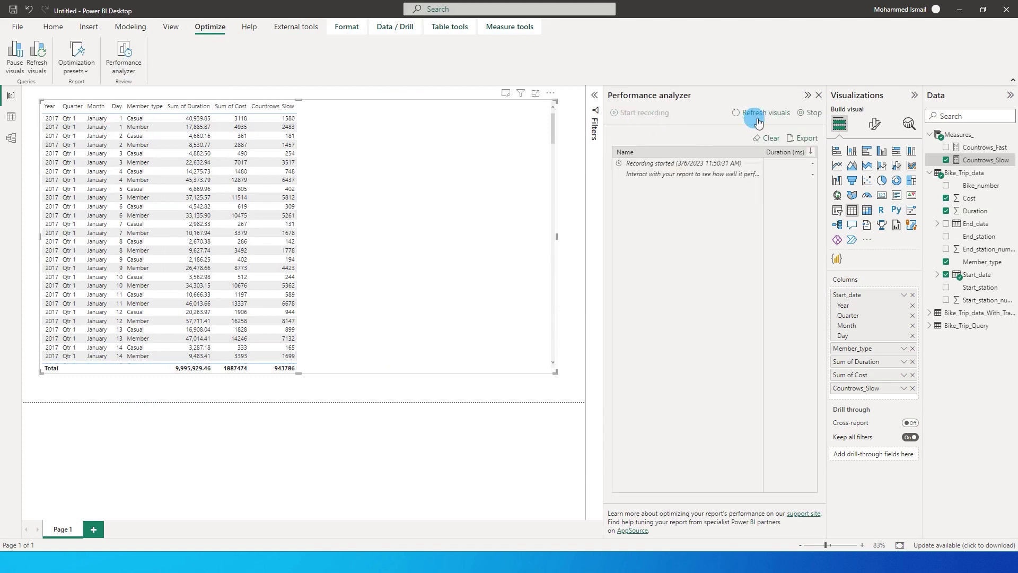
{"action": "left_click", "coordinate": [761, 117]}
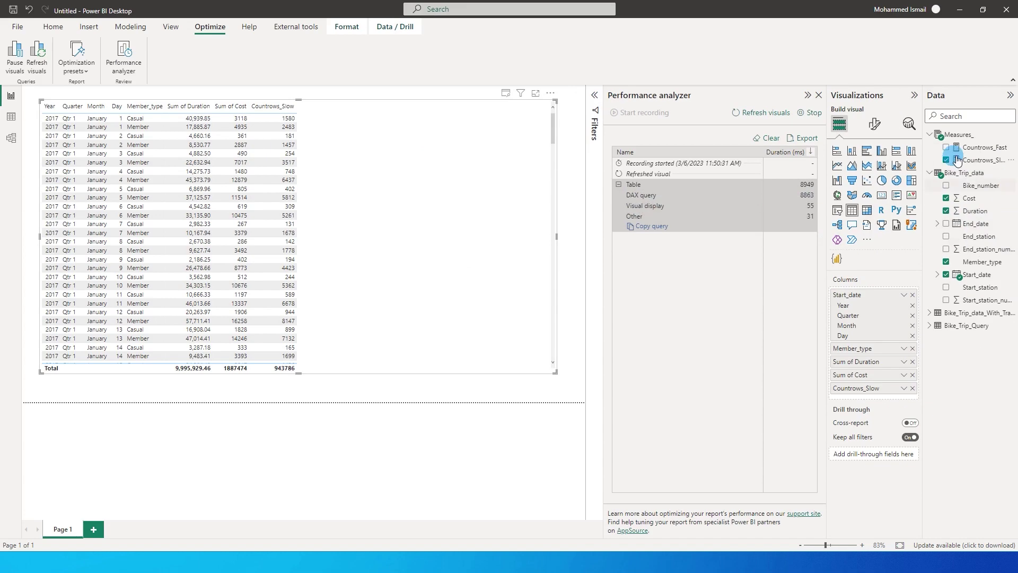
Review the Countrows_Fast measure formula, highlighting its COUNTROWS function and FILTER expression
{"action": "left_click", "coordinate": [973, 146]}
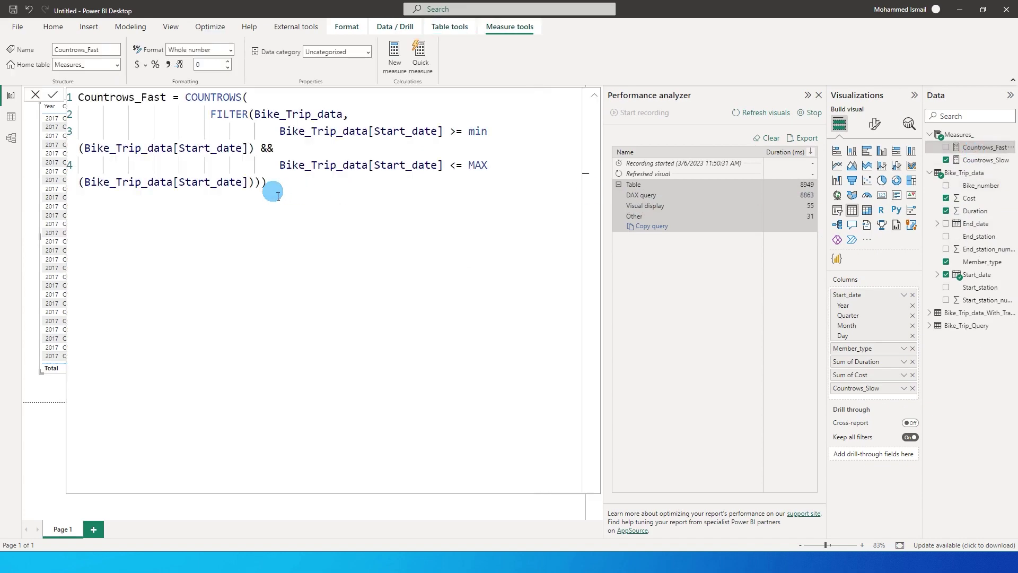
{"action": "left_click_drag", "start_coordinate": [184, 98], "coordinate": [277, 98]}
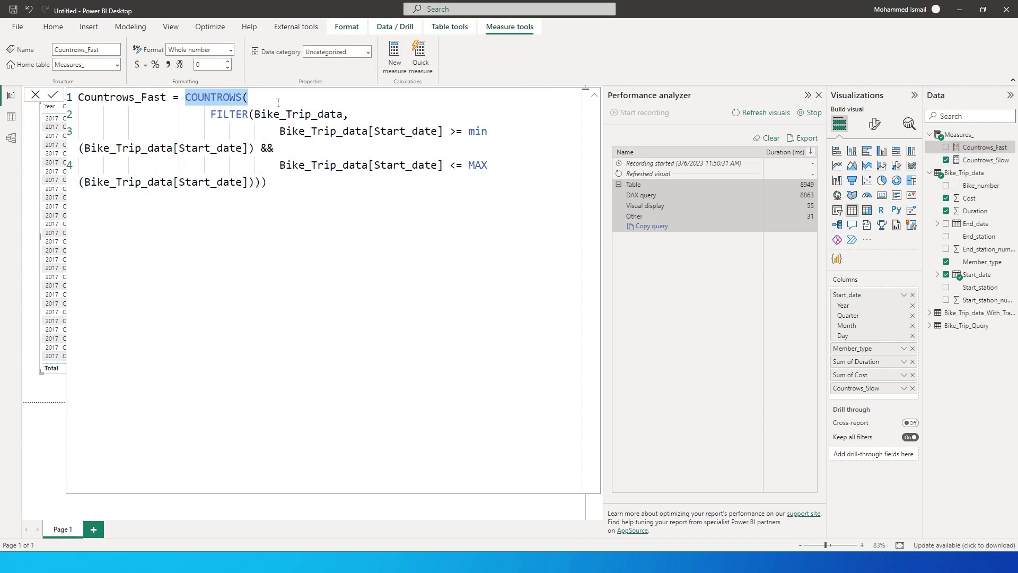
{"action": "left_click_drag", "start_coordinate": [215, 122], "coordinate": [425, 175]}
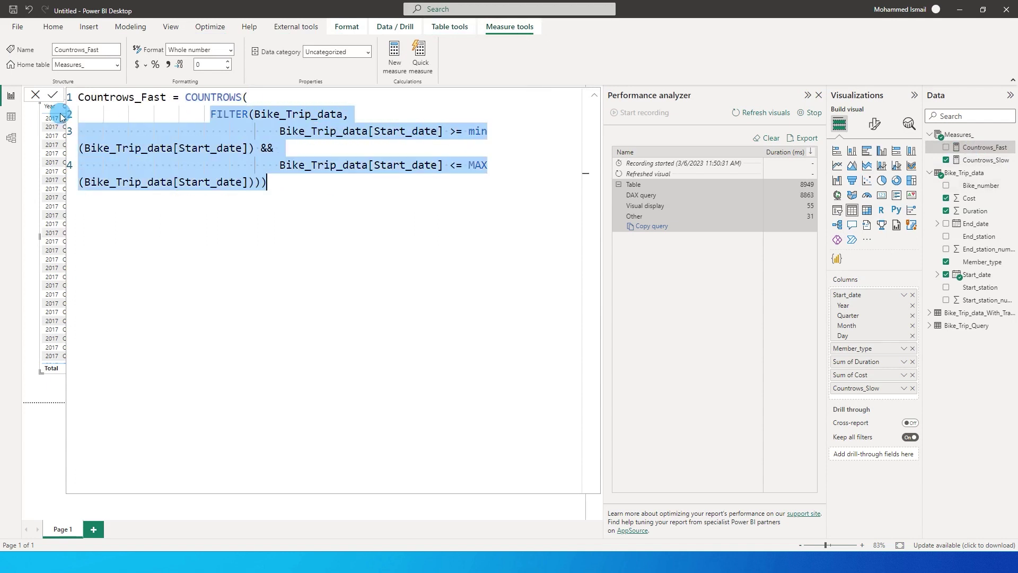
{"action": "left_click", "coordinate": [36, 95]}
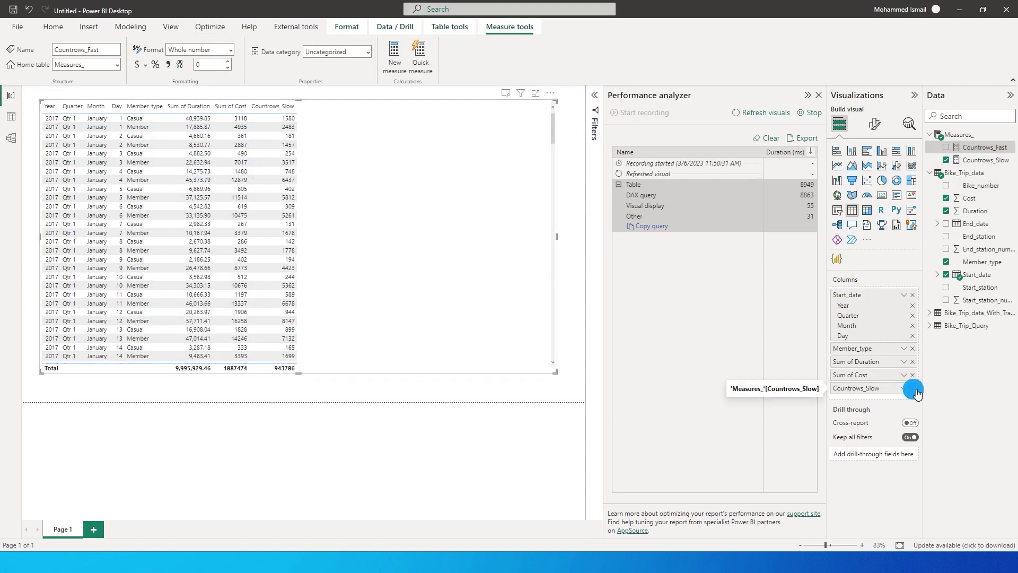
Remove Countrows_Slow from the table, then stop and clear the performance log
{"action": "left_click", "coordinate": [912, 389]}
{"action": "left_click", "coordinate": [811, 112]}
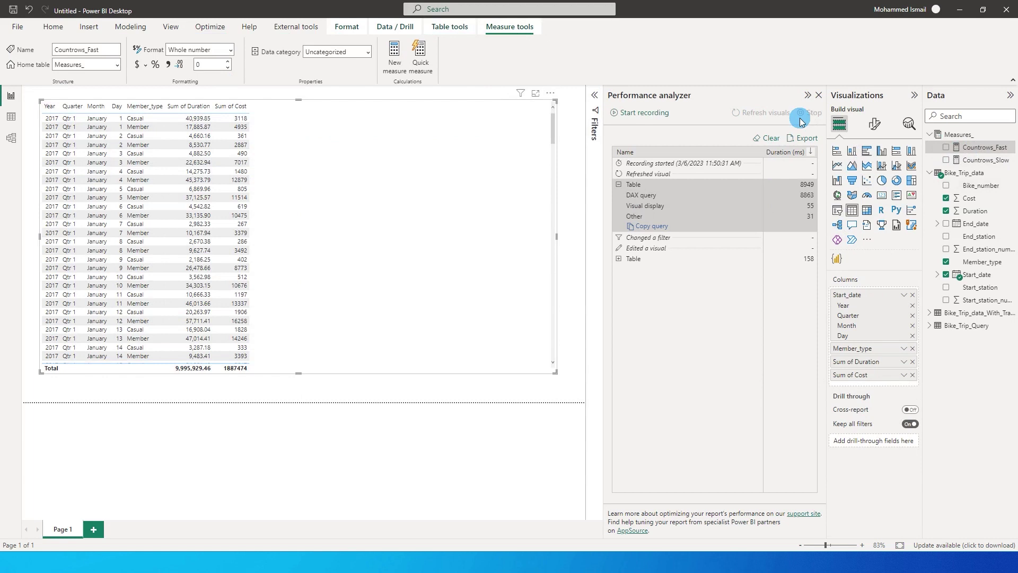
{"action": "left_click", "coordinate": [763, 136]}
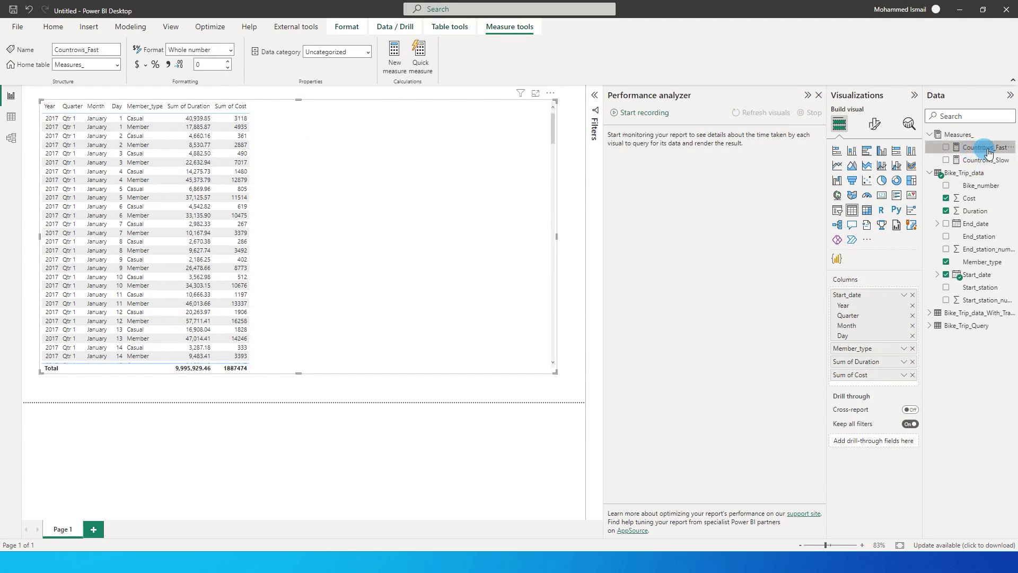
Add Countrows_Fast as a column in the table visual
{"action": "left_click", "coordinate": [988, 151]}
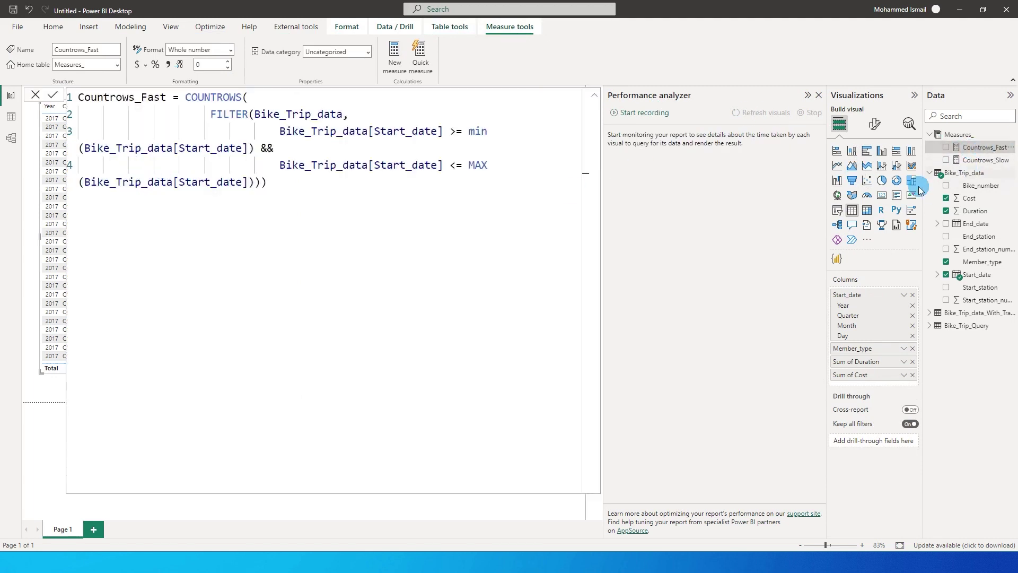
{"action": "left_click", "coordinate": [22, 95]}
{"action": "left_click_drag", "start_coordinate": [984, 147], "coordinate": [314, 192]}
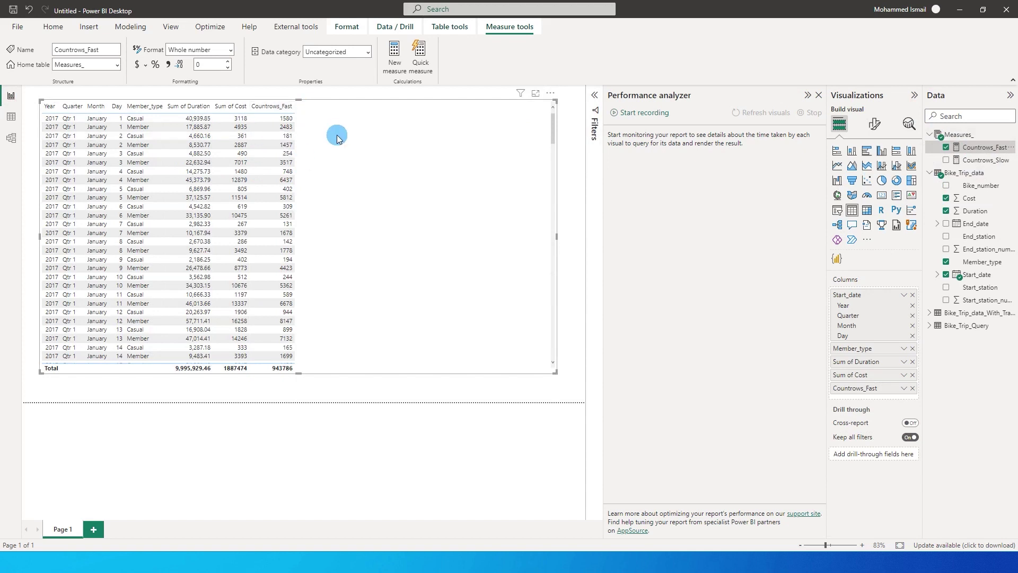
Record a fresh refresh of the Countrows_Fast table and expand its timing, showing a 241 ms DAX query
{"action": "left_click", "coordinate": [632, 114]}
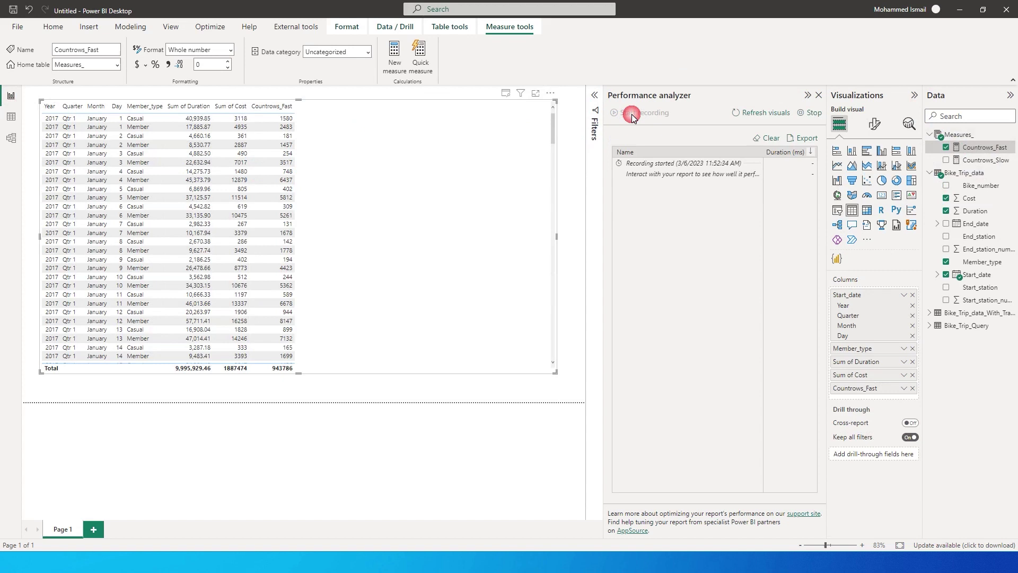
{"action": "left_click", "coordinate": [762, 114]}
{"action": "left_click", "coordinate": [765, 116]}
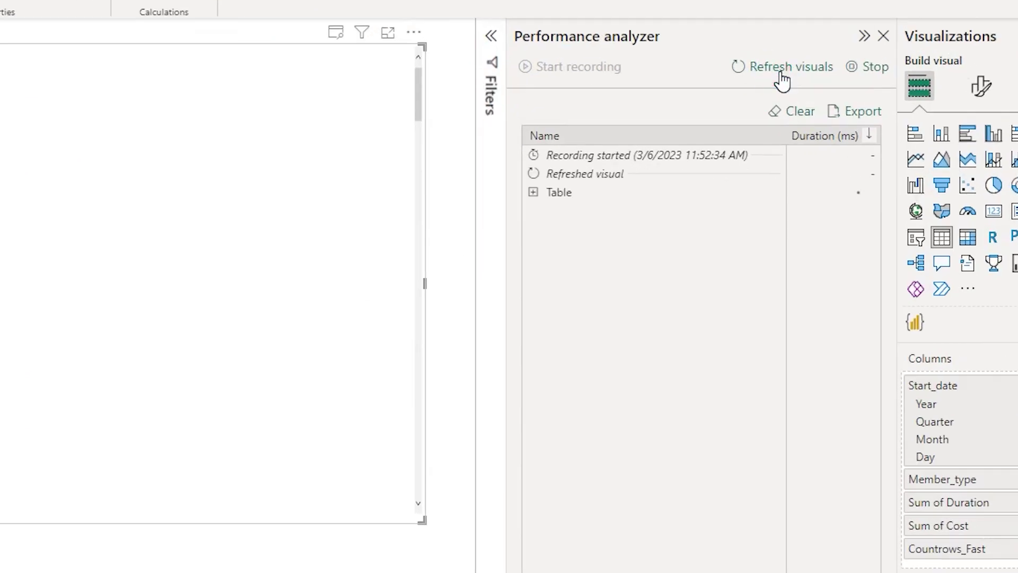
{"action": "left_click", "coordinate": [532, 192]}
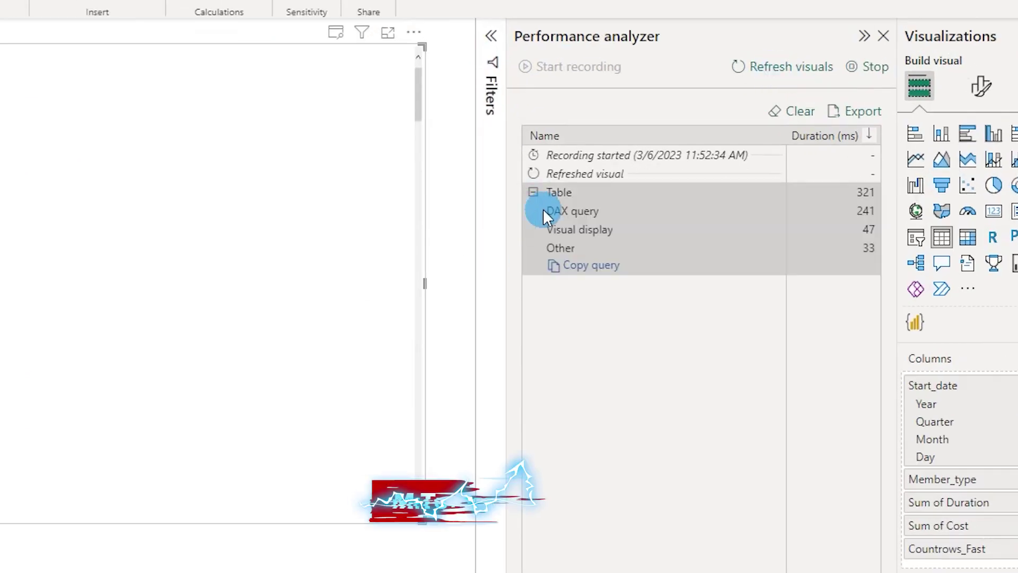
{"action": "left_click", "coordinate": [859, 215]}
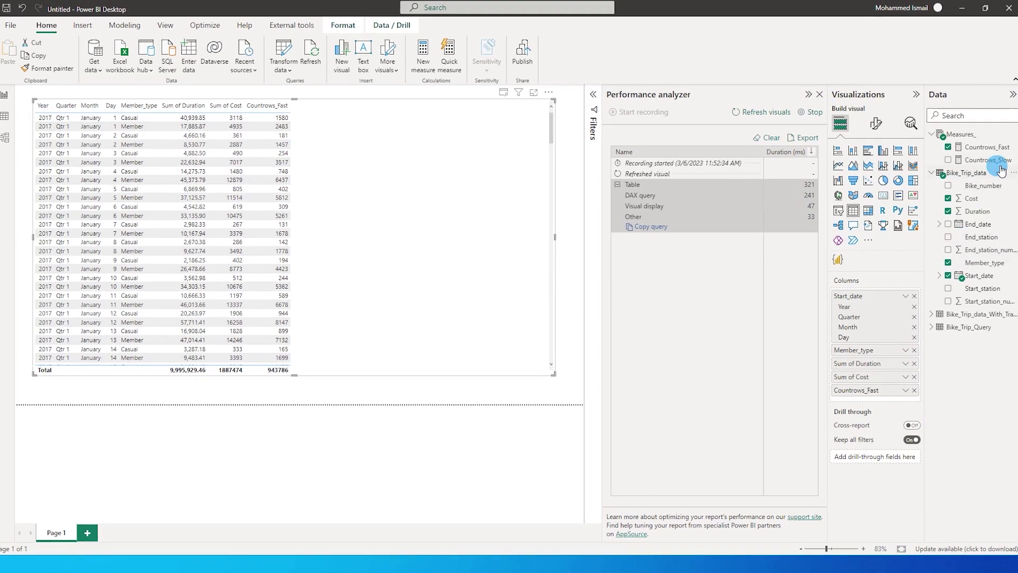
Add Countrows_Slow beside Countrows_Fast and expand the new table timing entry (9177 ms DAX)
{"action": "left_click_drag", "start_coordinate": [1000, 165], "coordinate": [391, 218]}
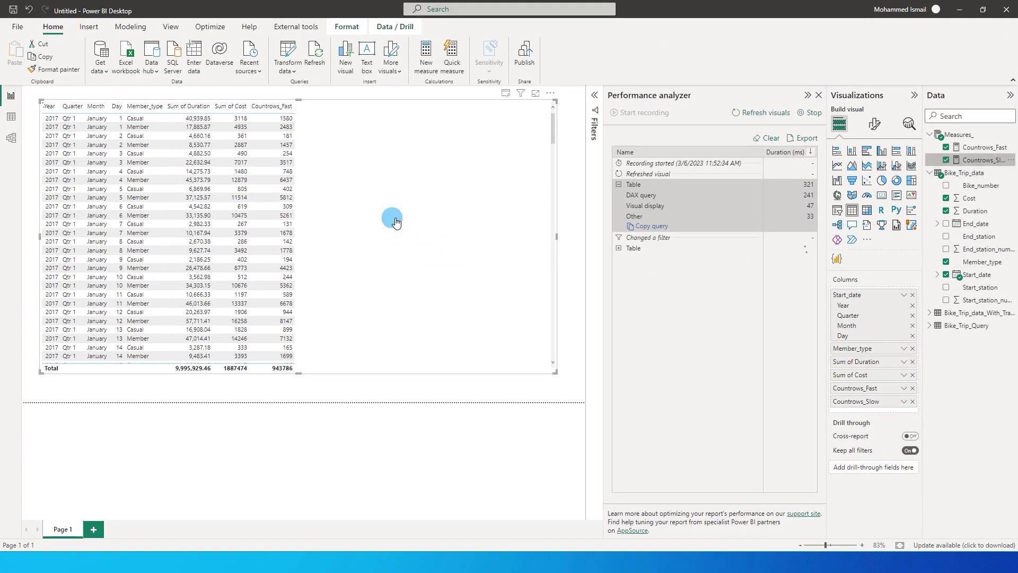
{"action": "left_click", "coordinate": [618, 247]}
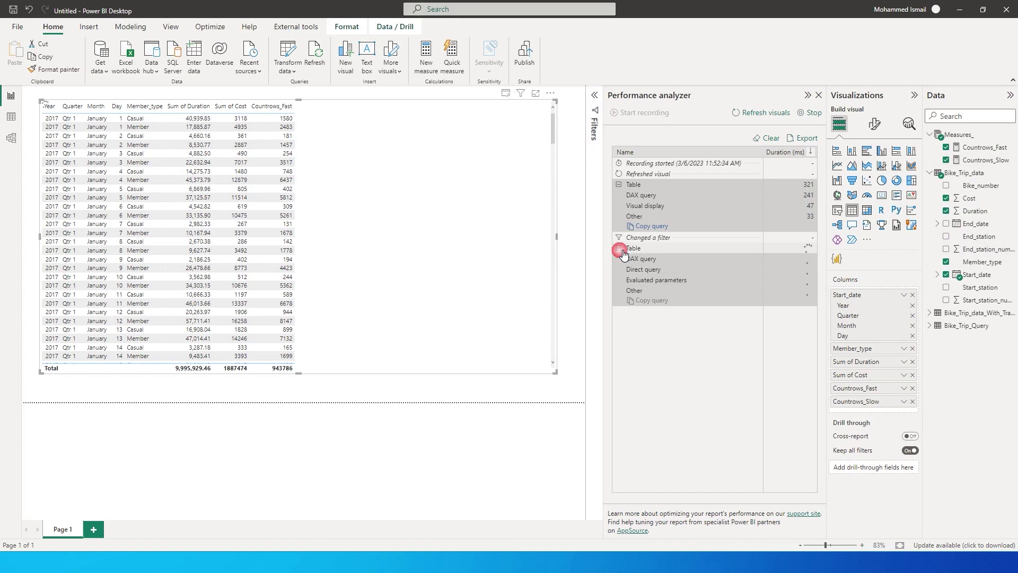